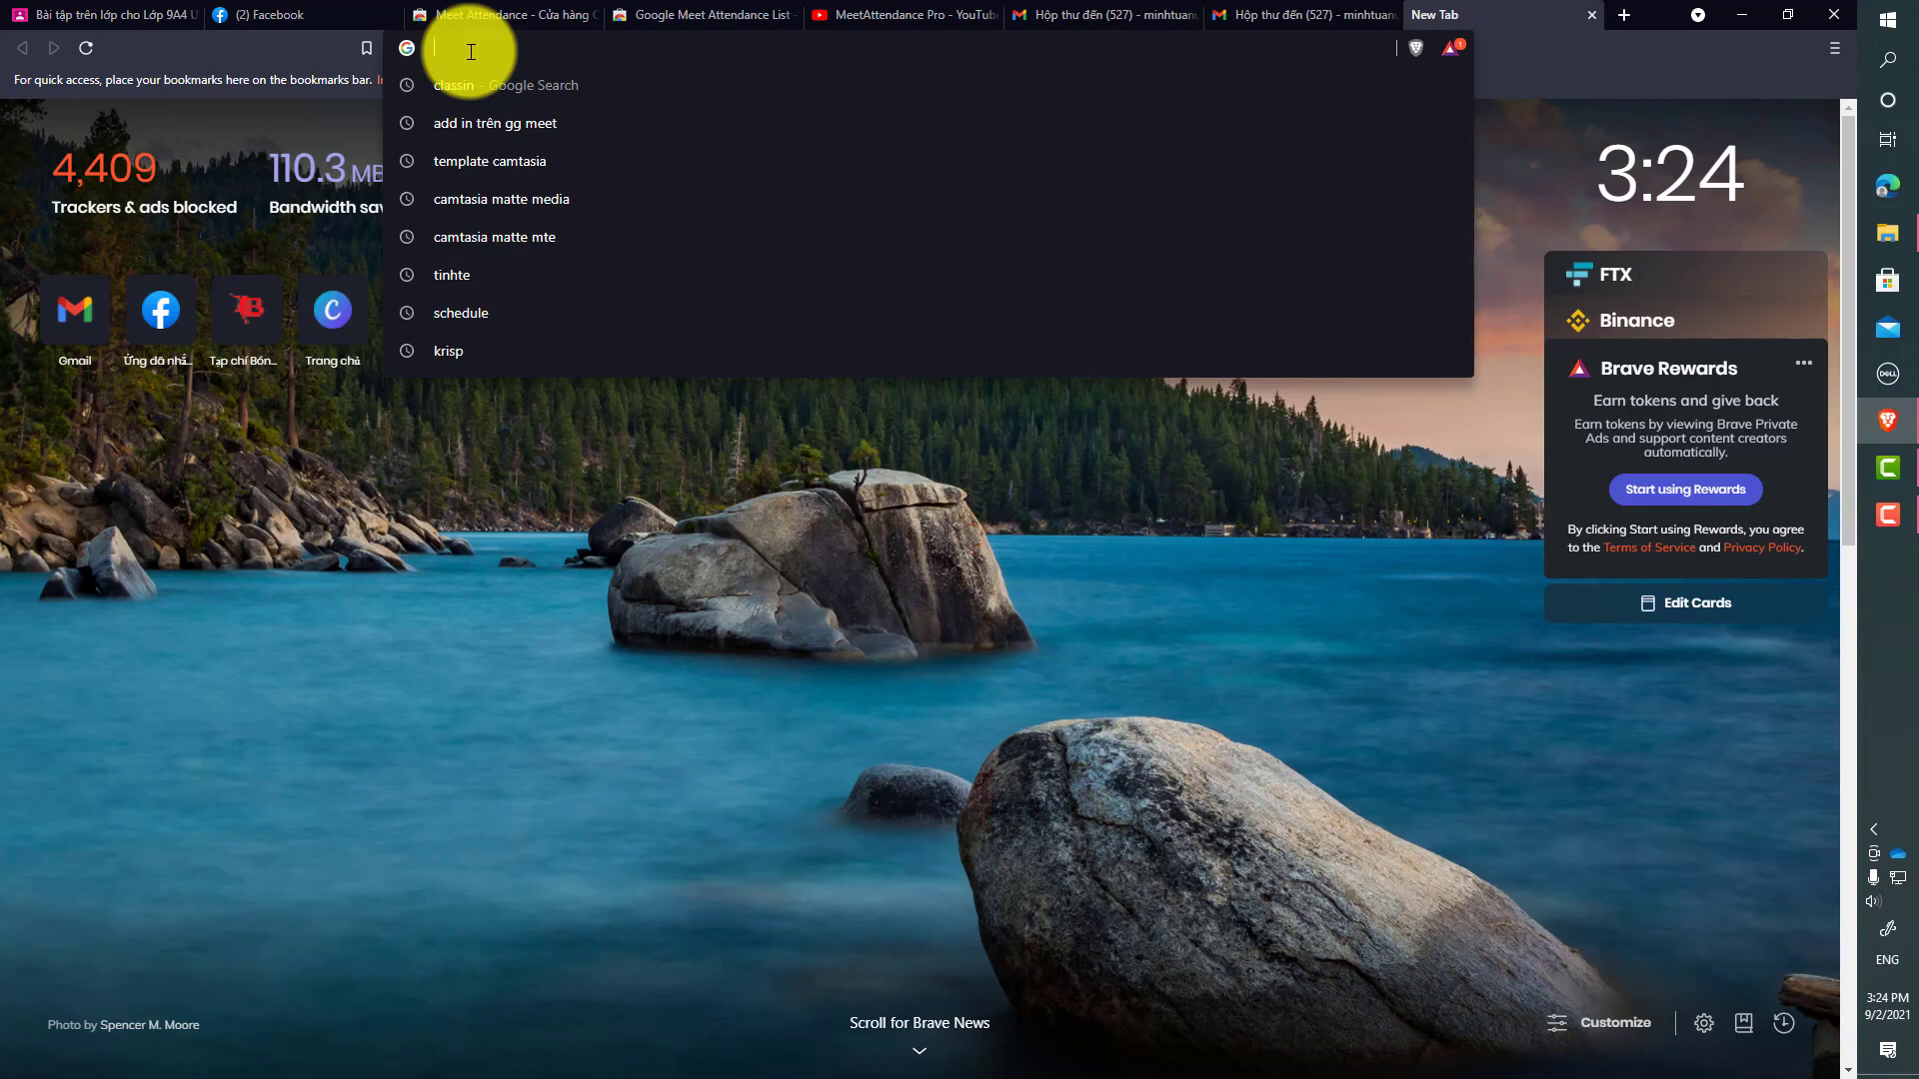
Open Gmail in Brave, check the signed-in account, then switch to the Cốc Cốc browser.
text(gmail)
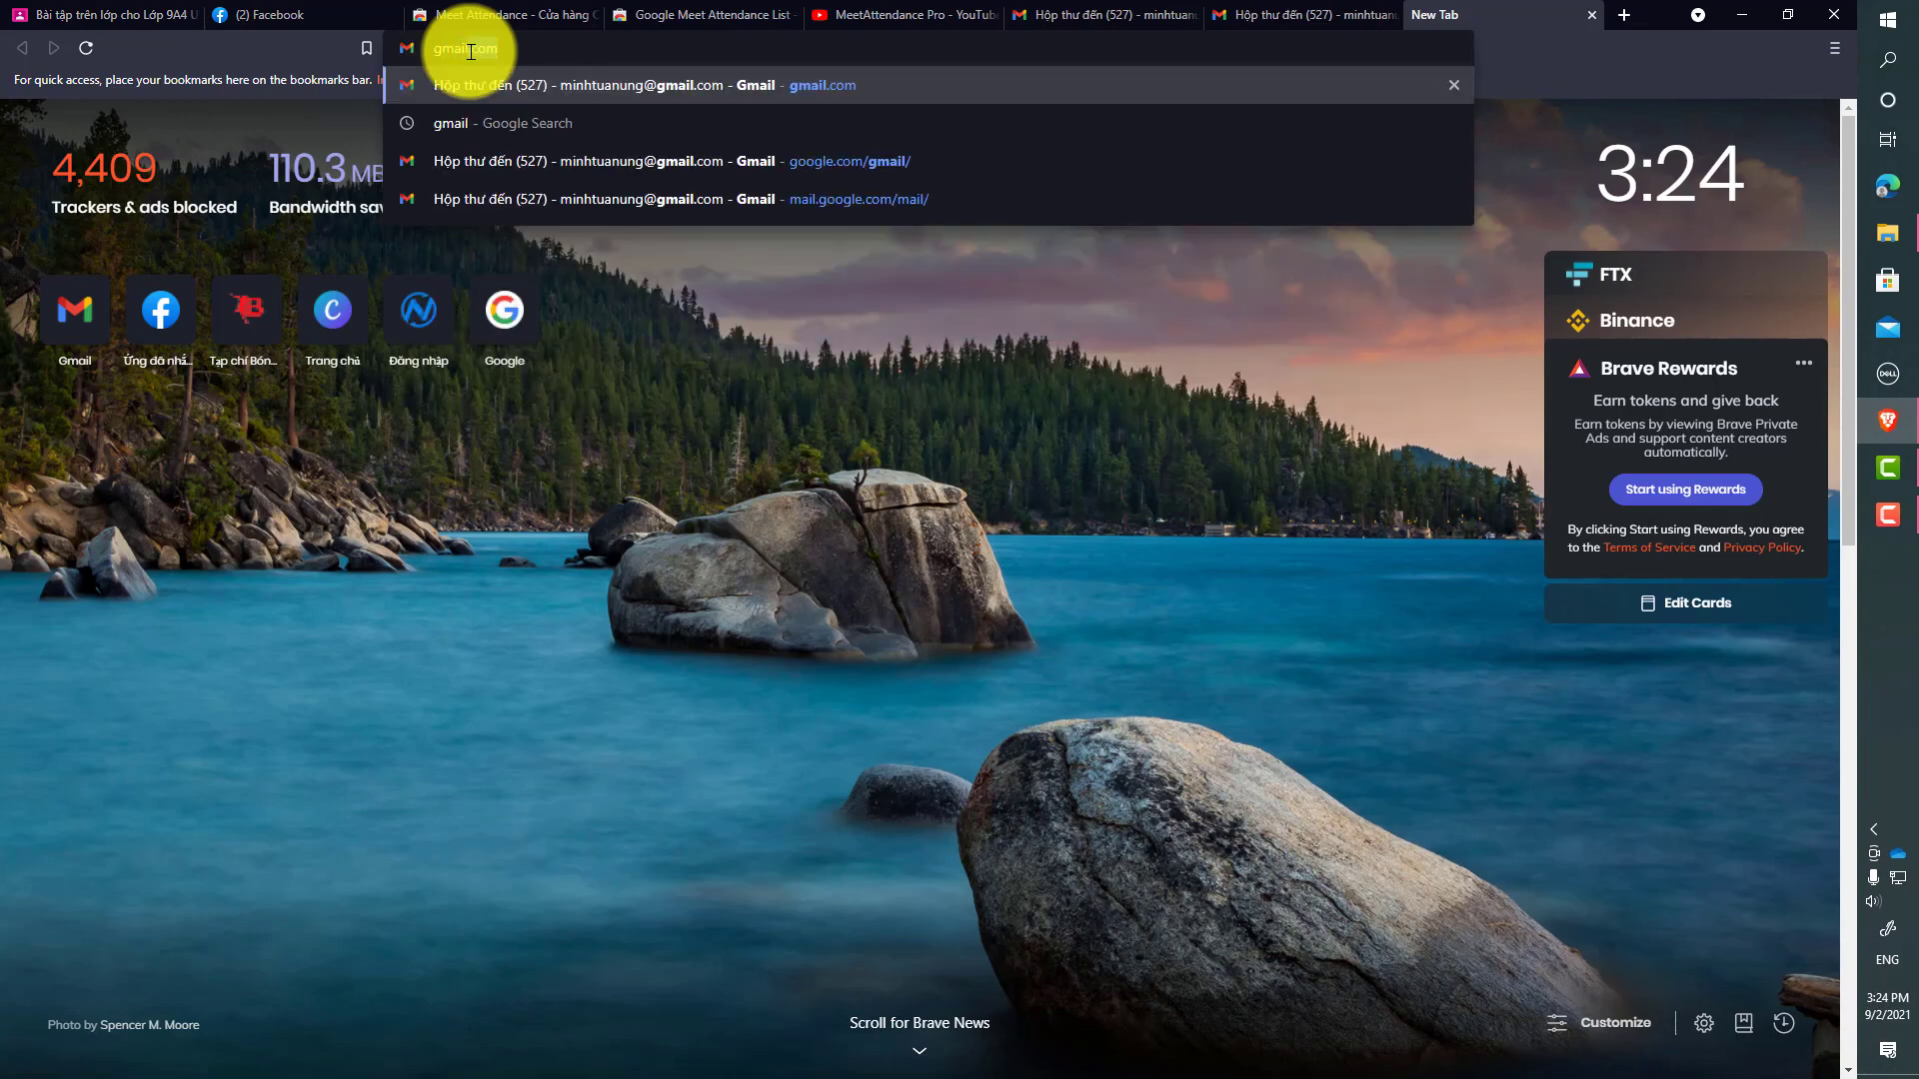
key(Return)
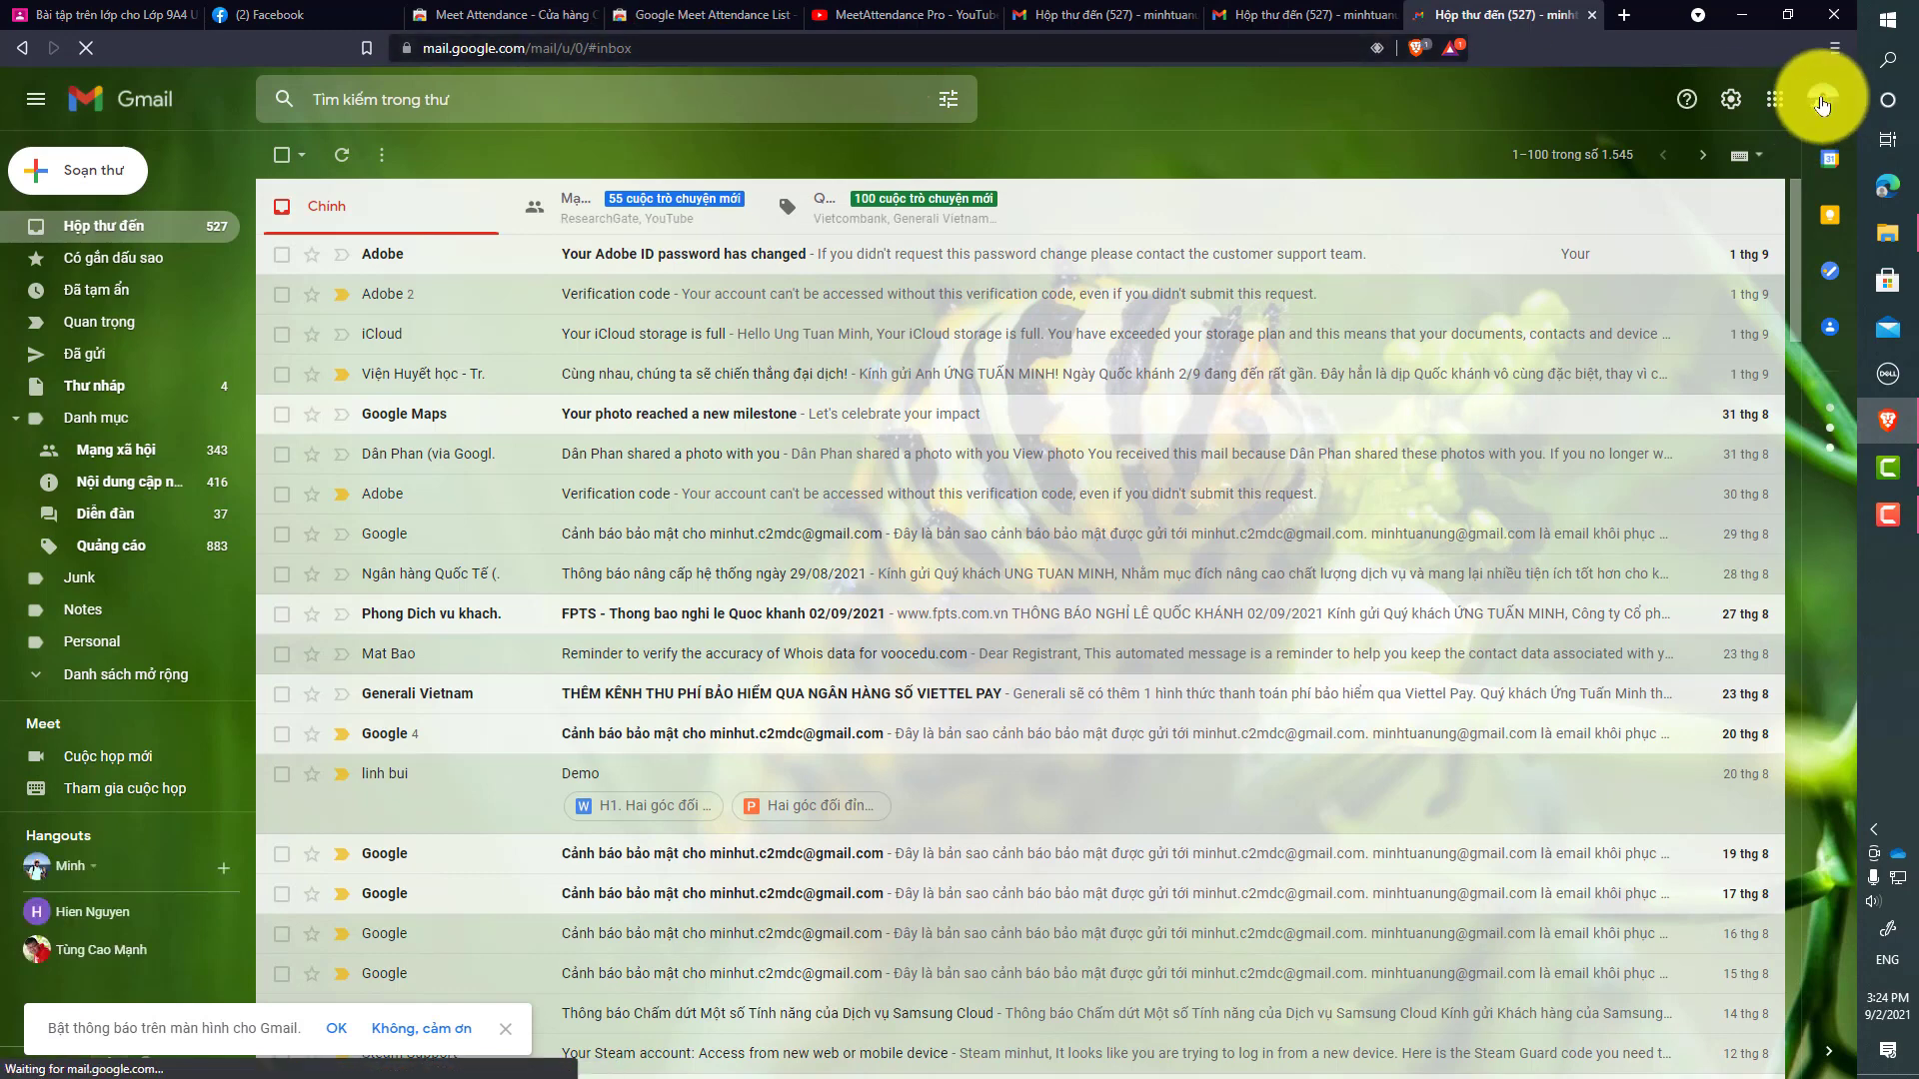
click(1820, 104)
click(1319, 115)
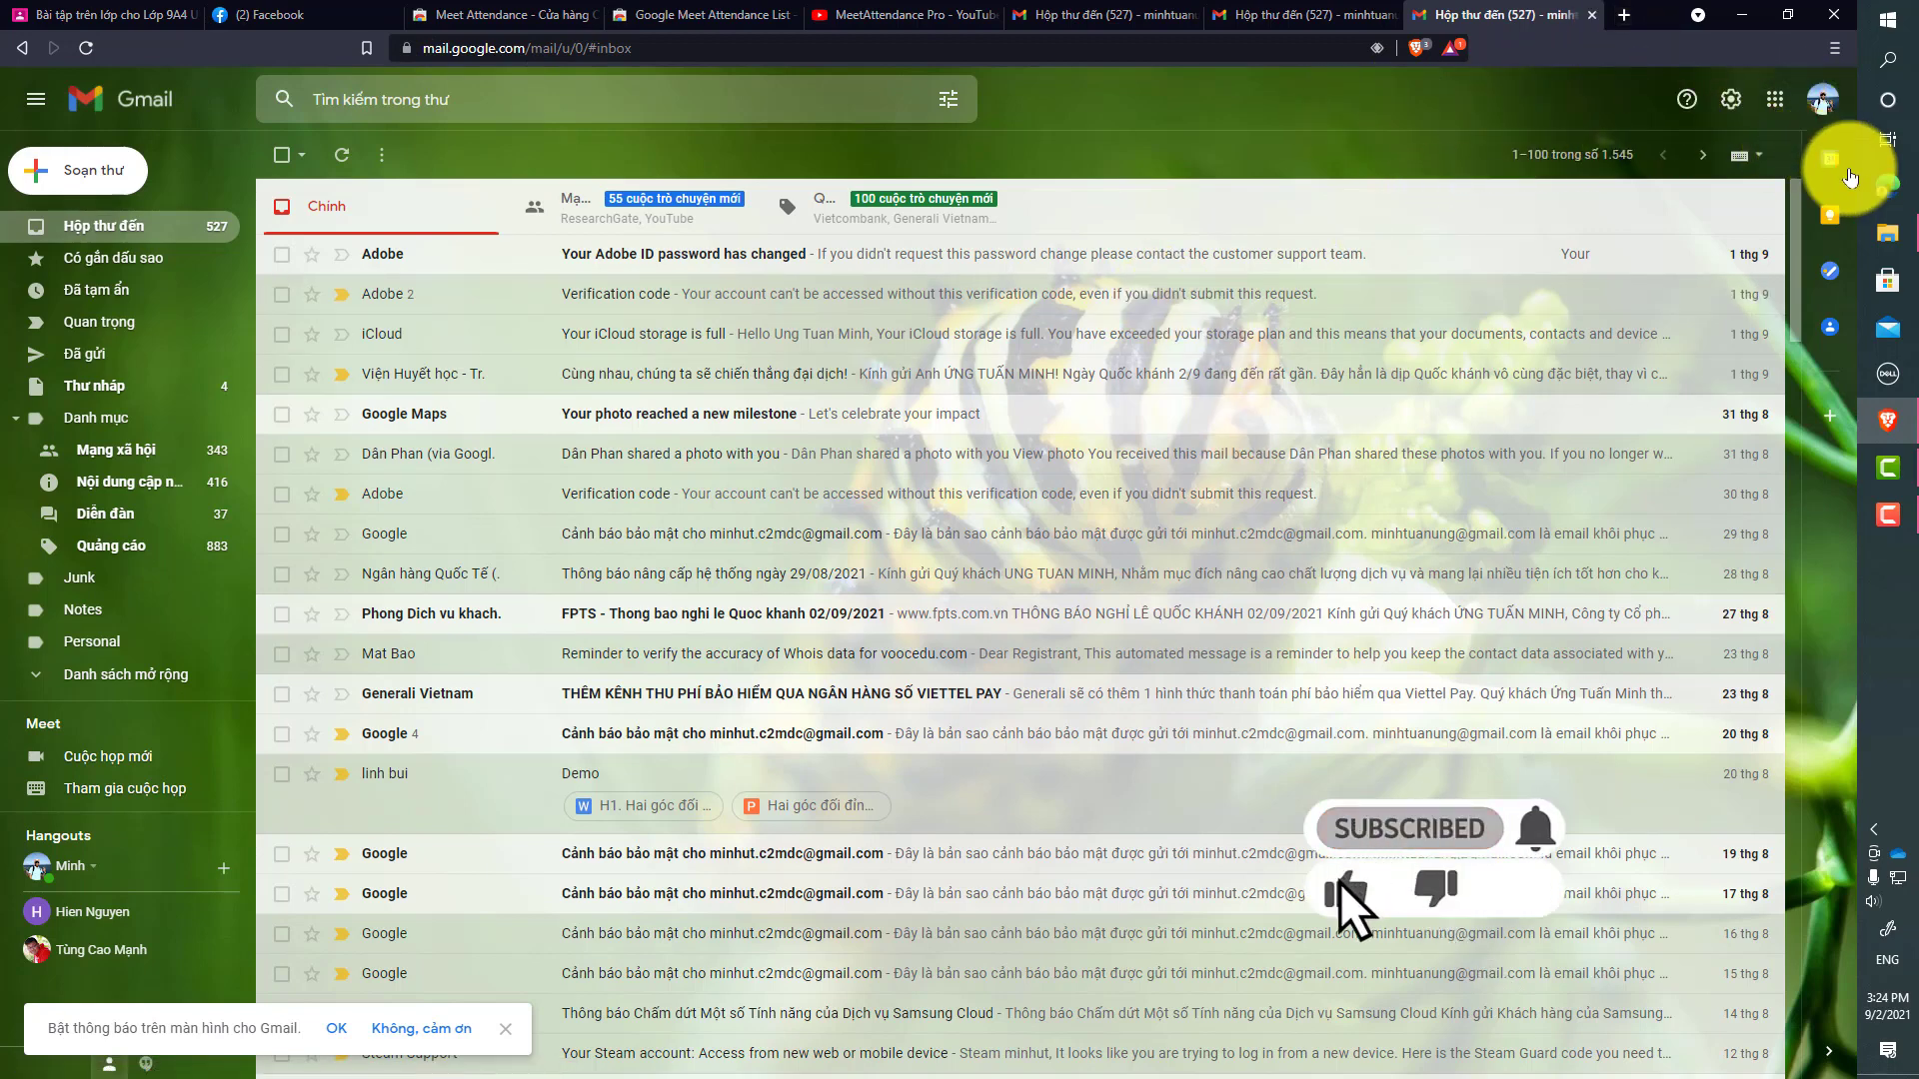
click(1739, 15)
double_click(50, 352)
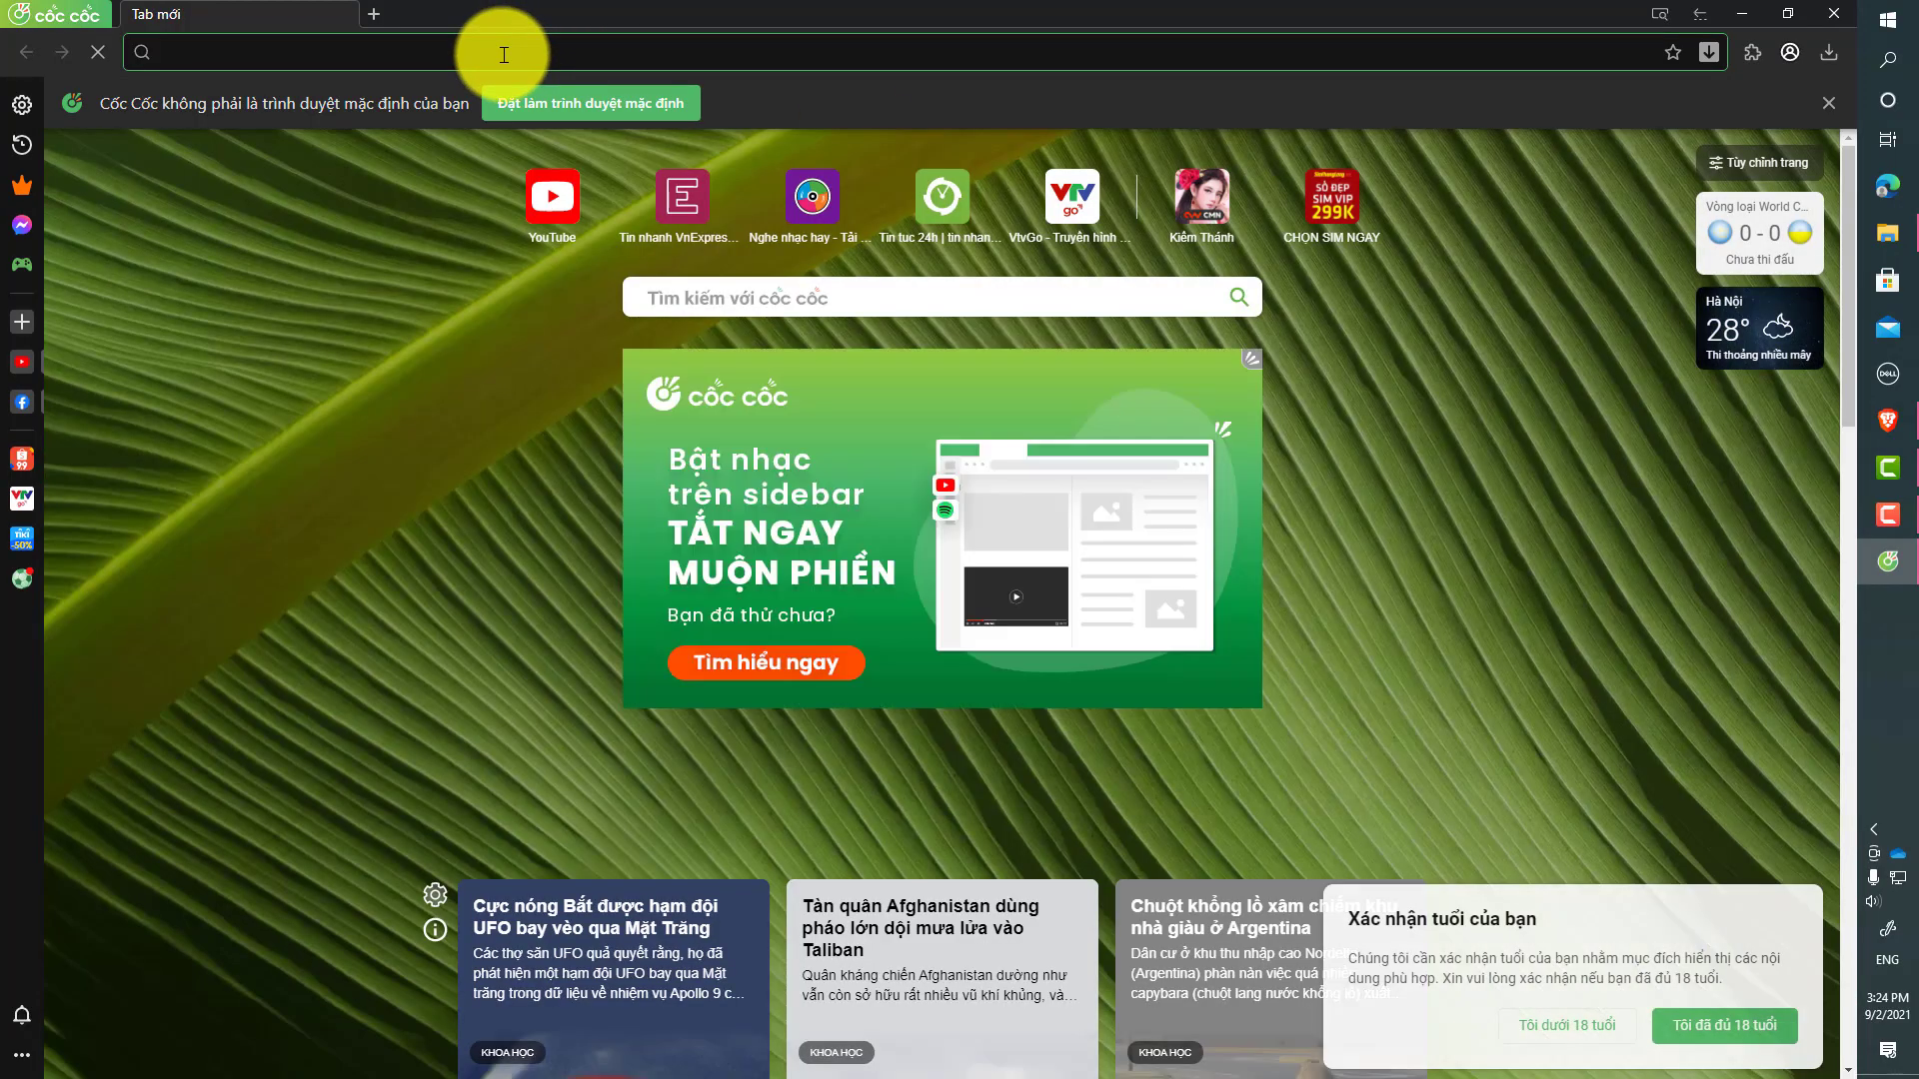
Load gmail.com in Cốc Cốc and start creating a Google account 'Cho bản thân tôi'.
text(gmail.com)
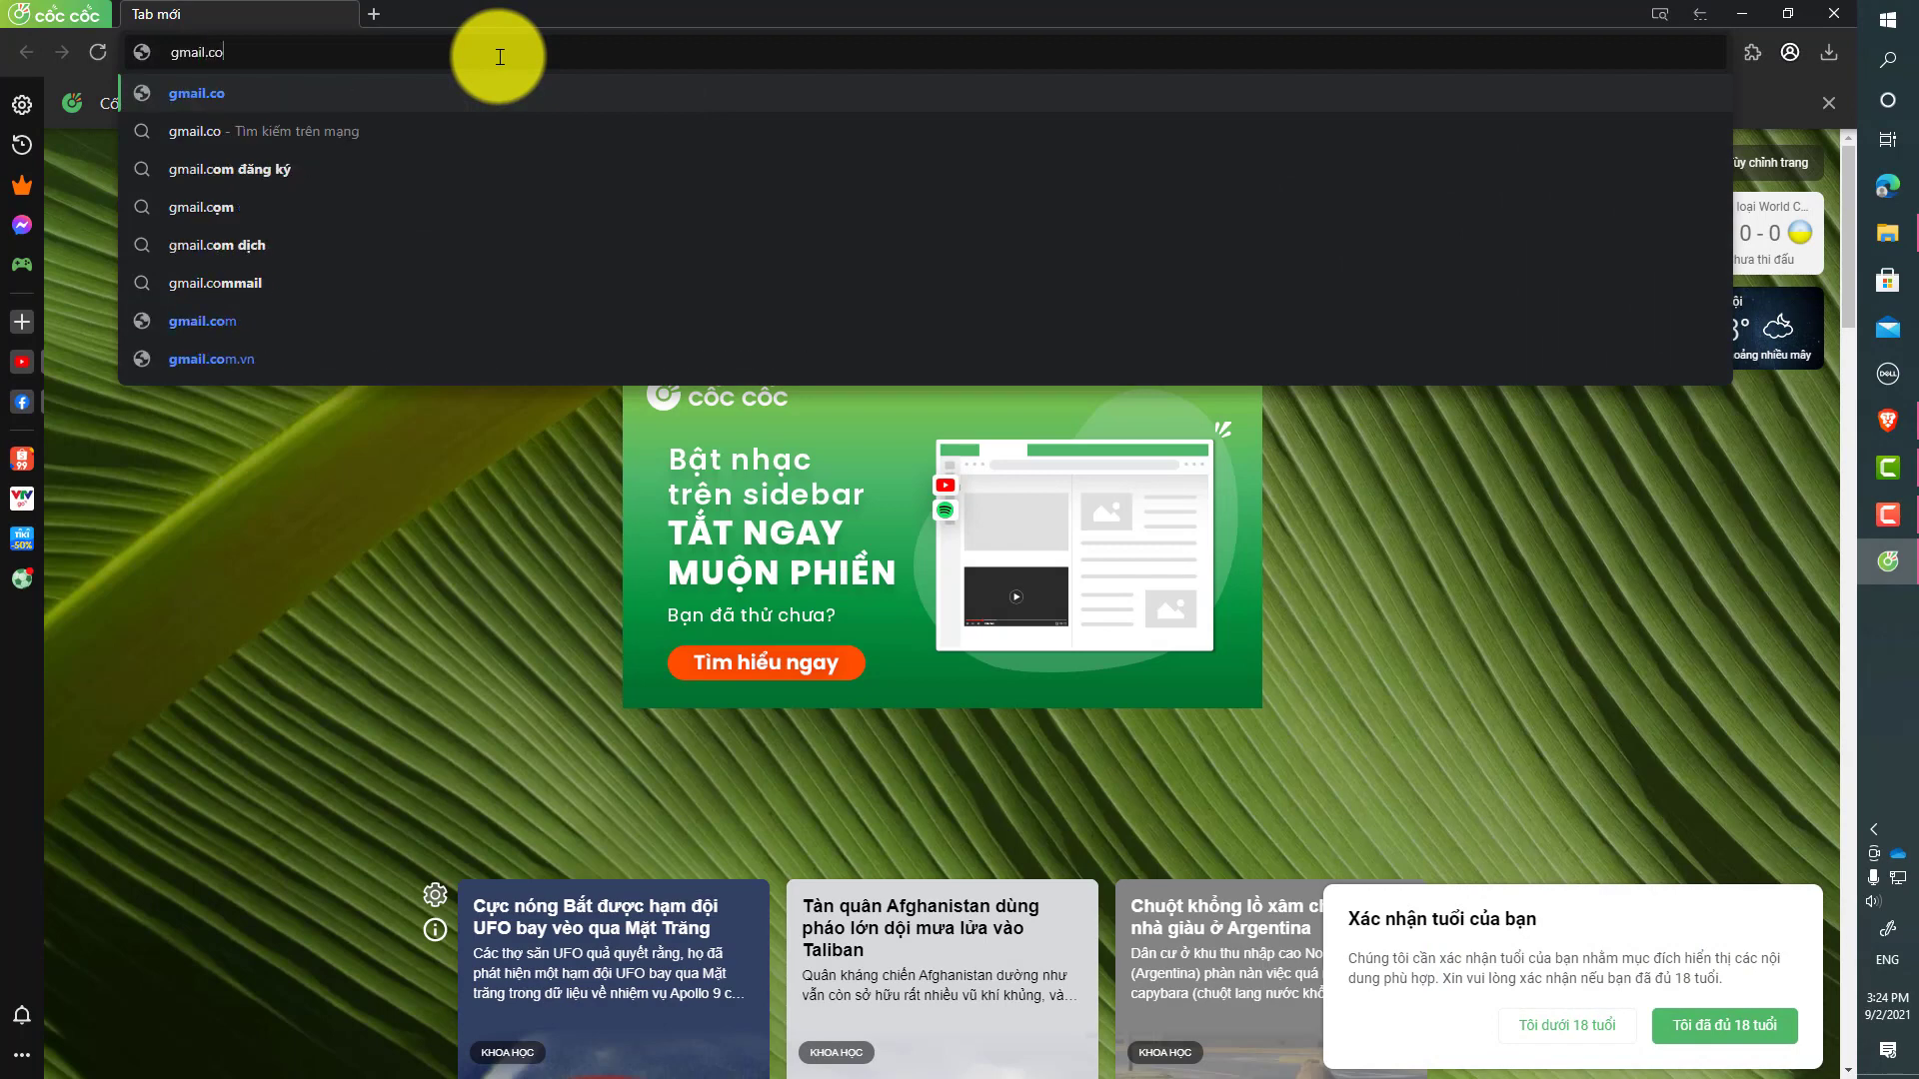
key(Return)
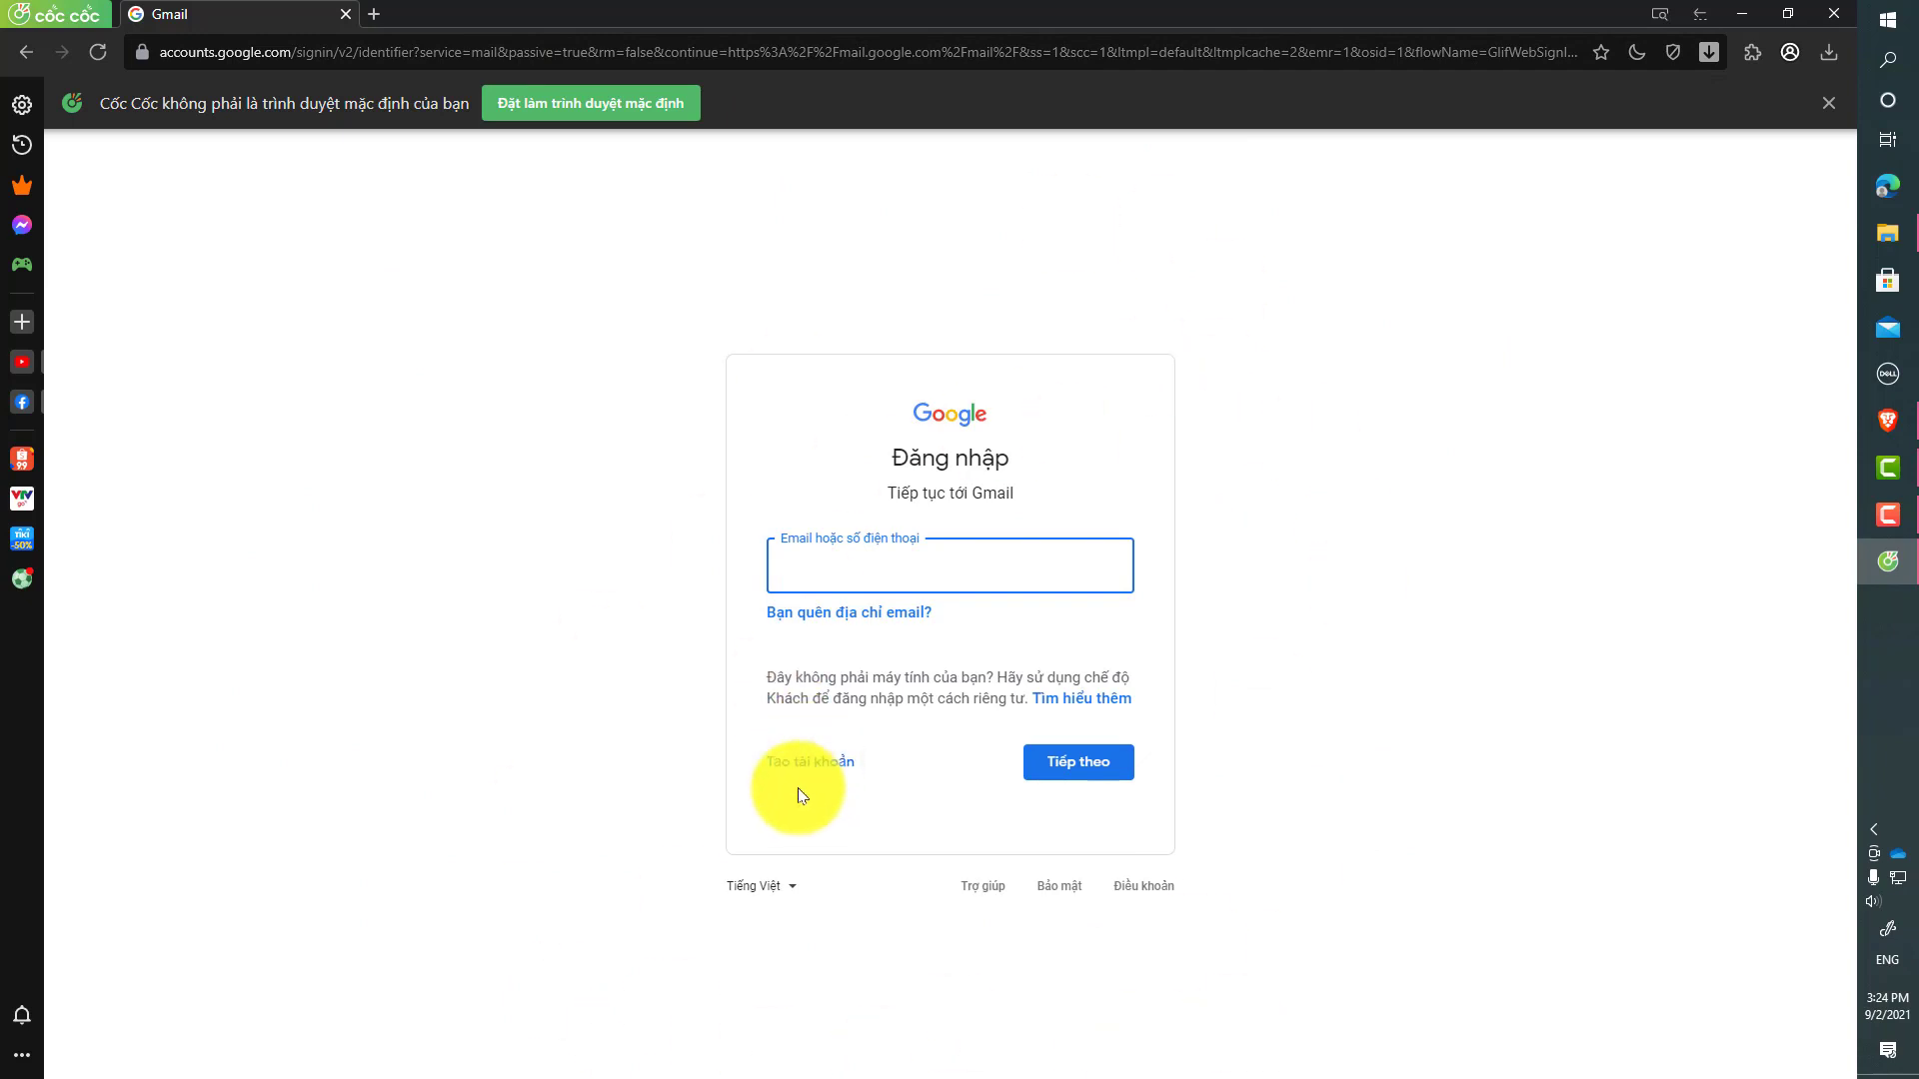
click(811, 762)
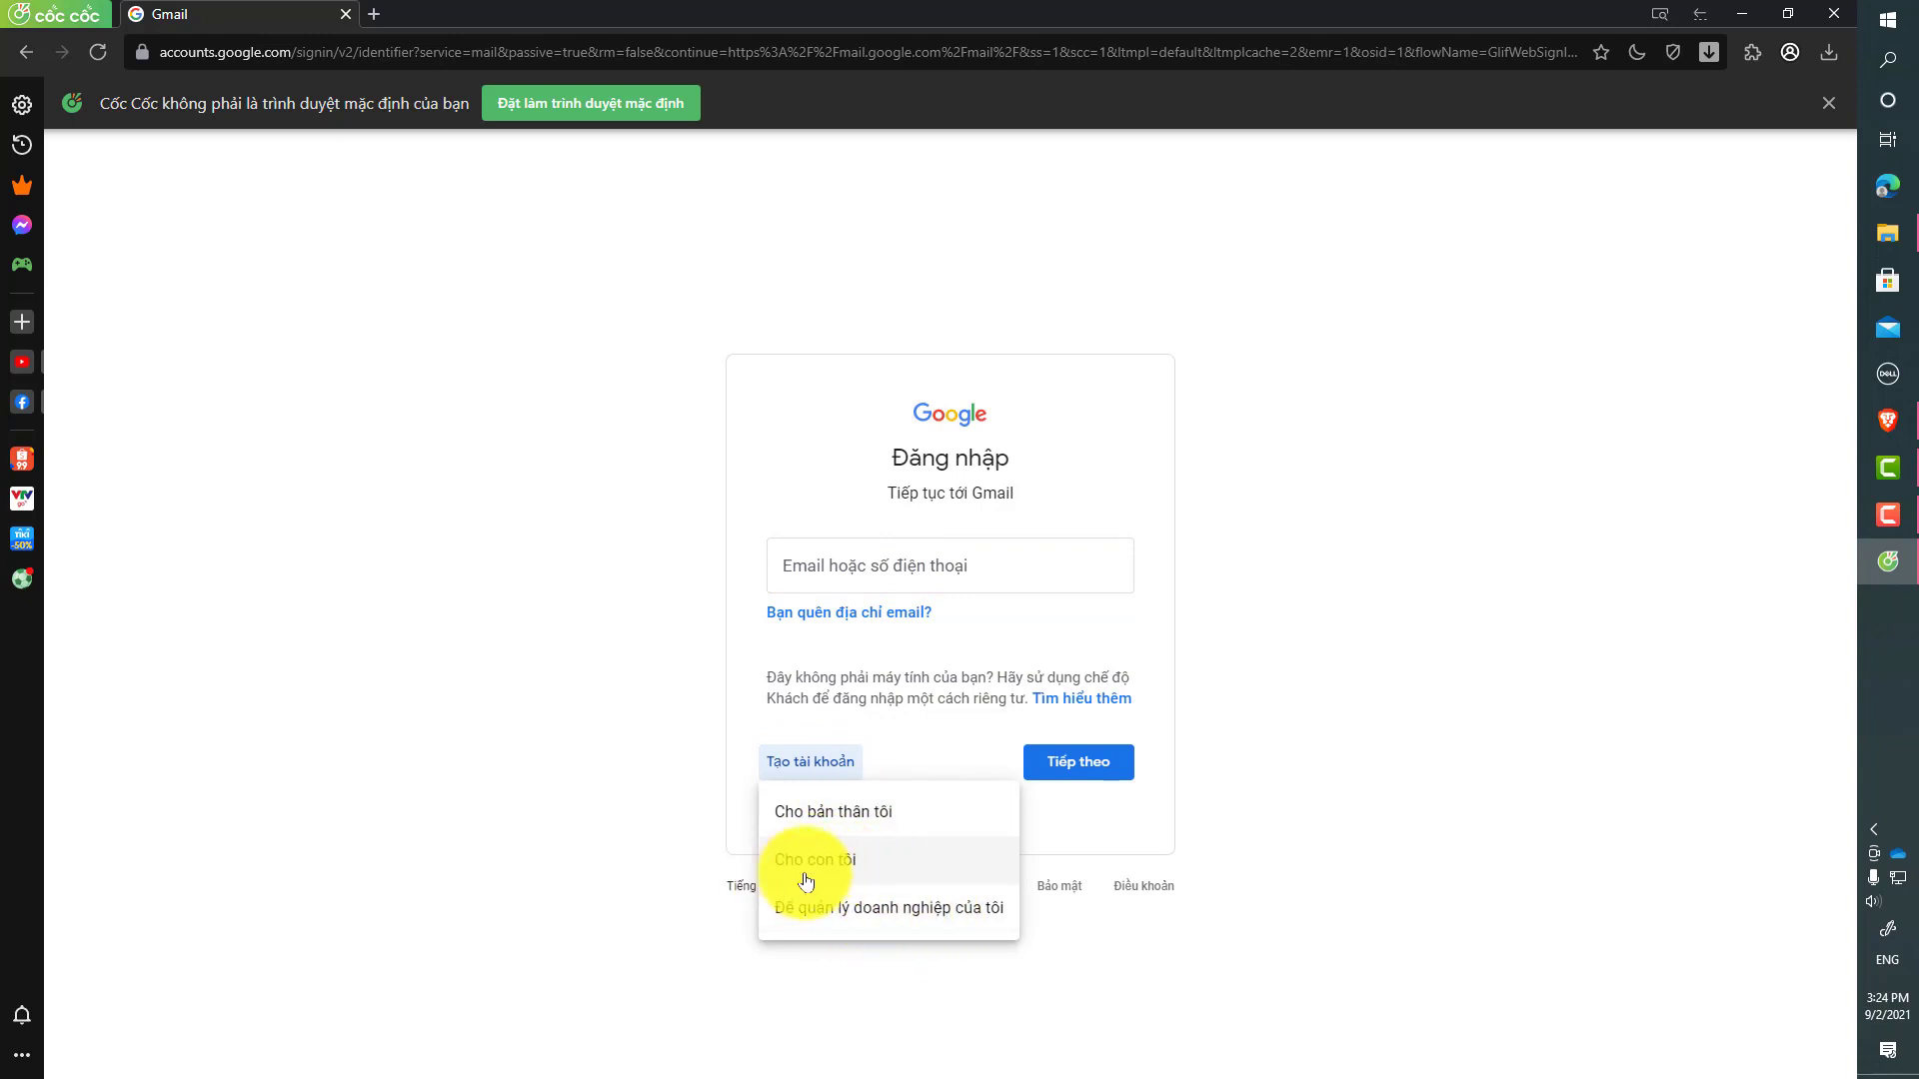
click(891, 821)
click(694, 482)
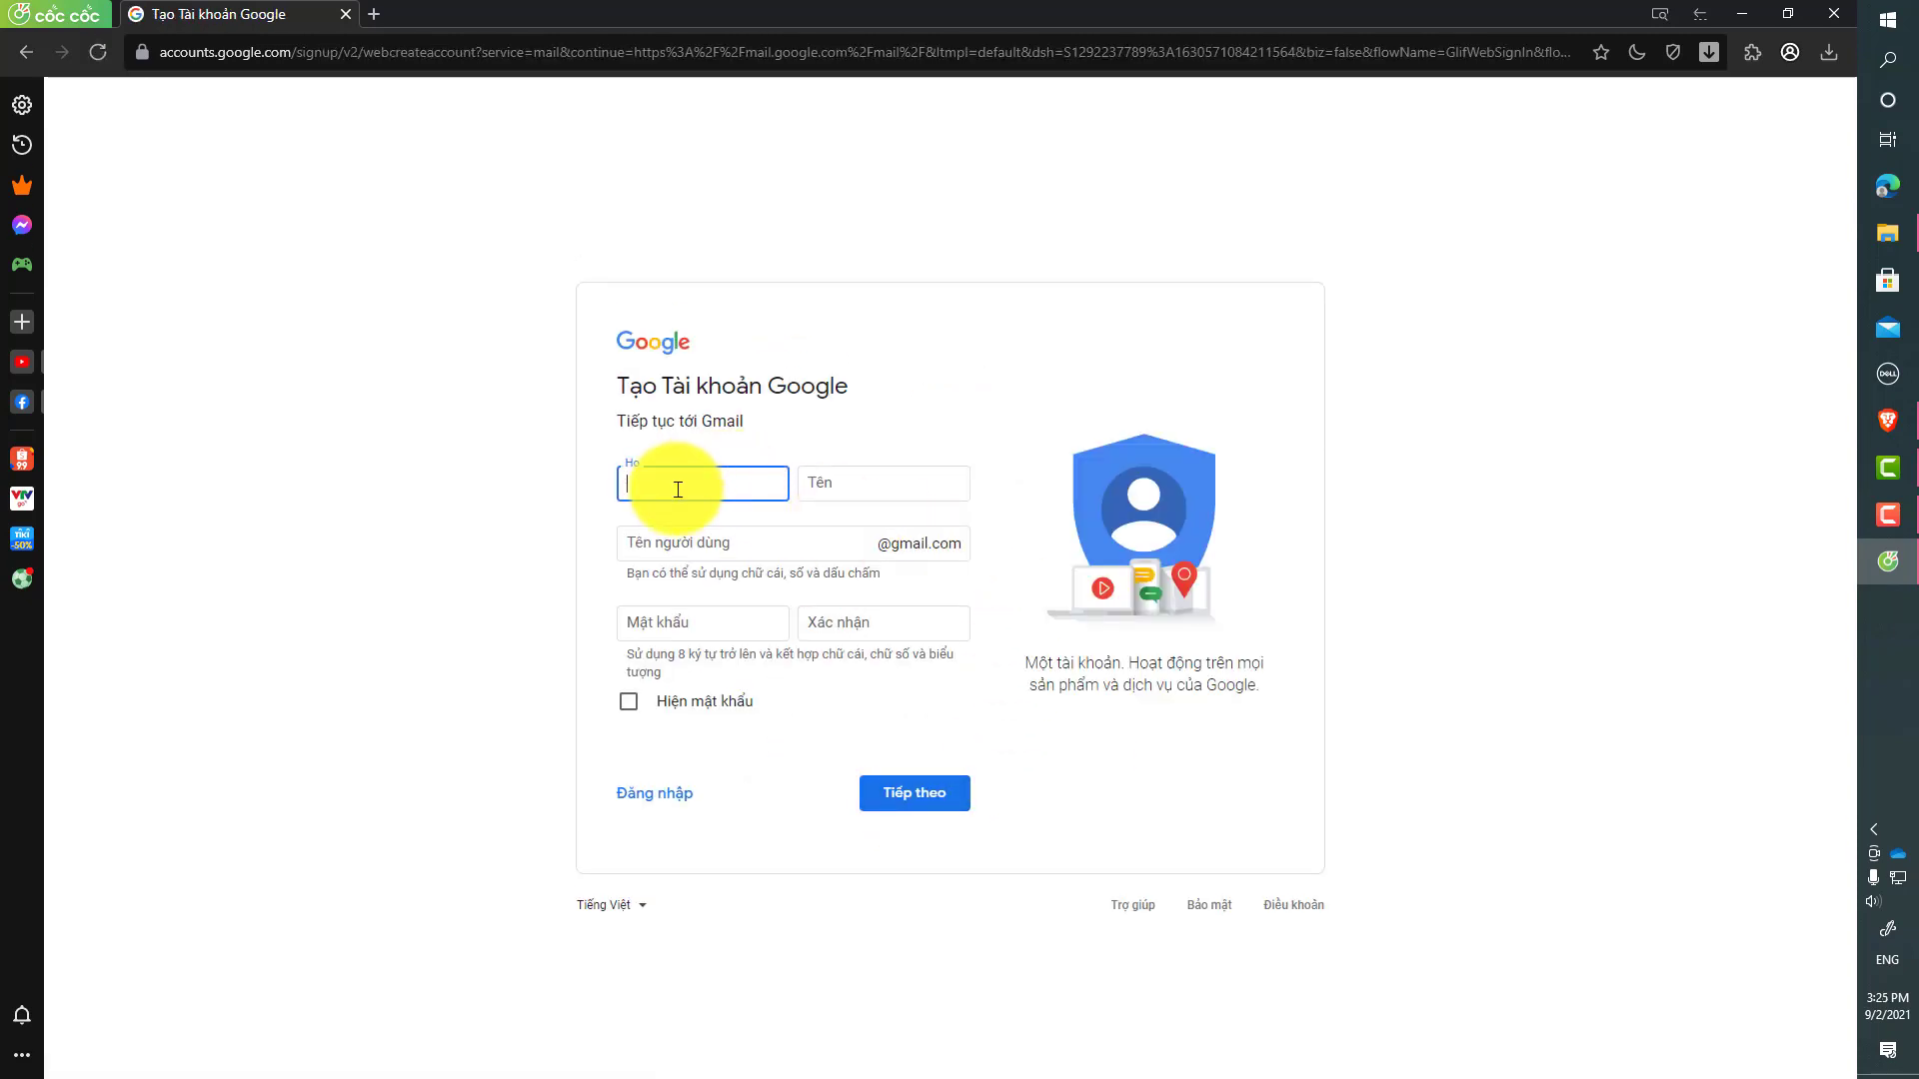
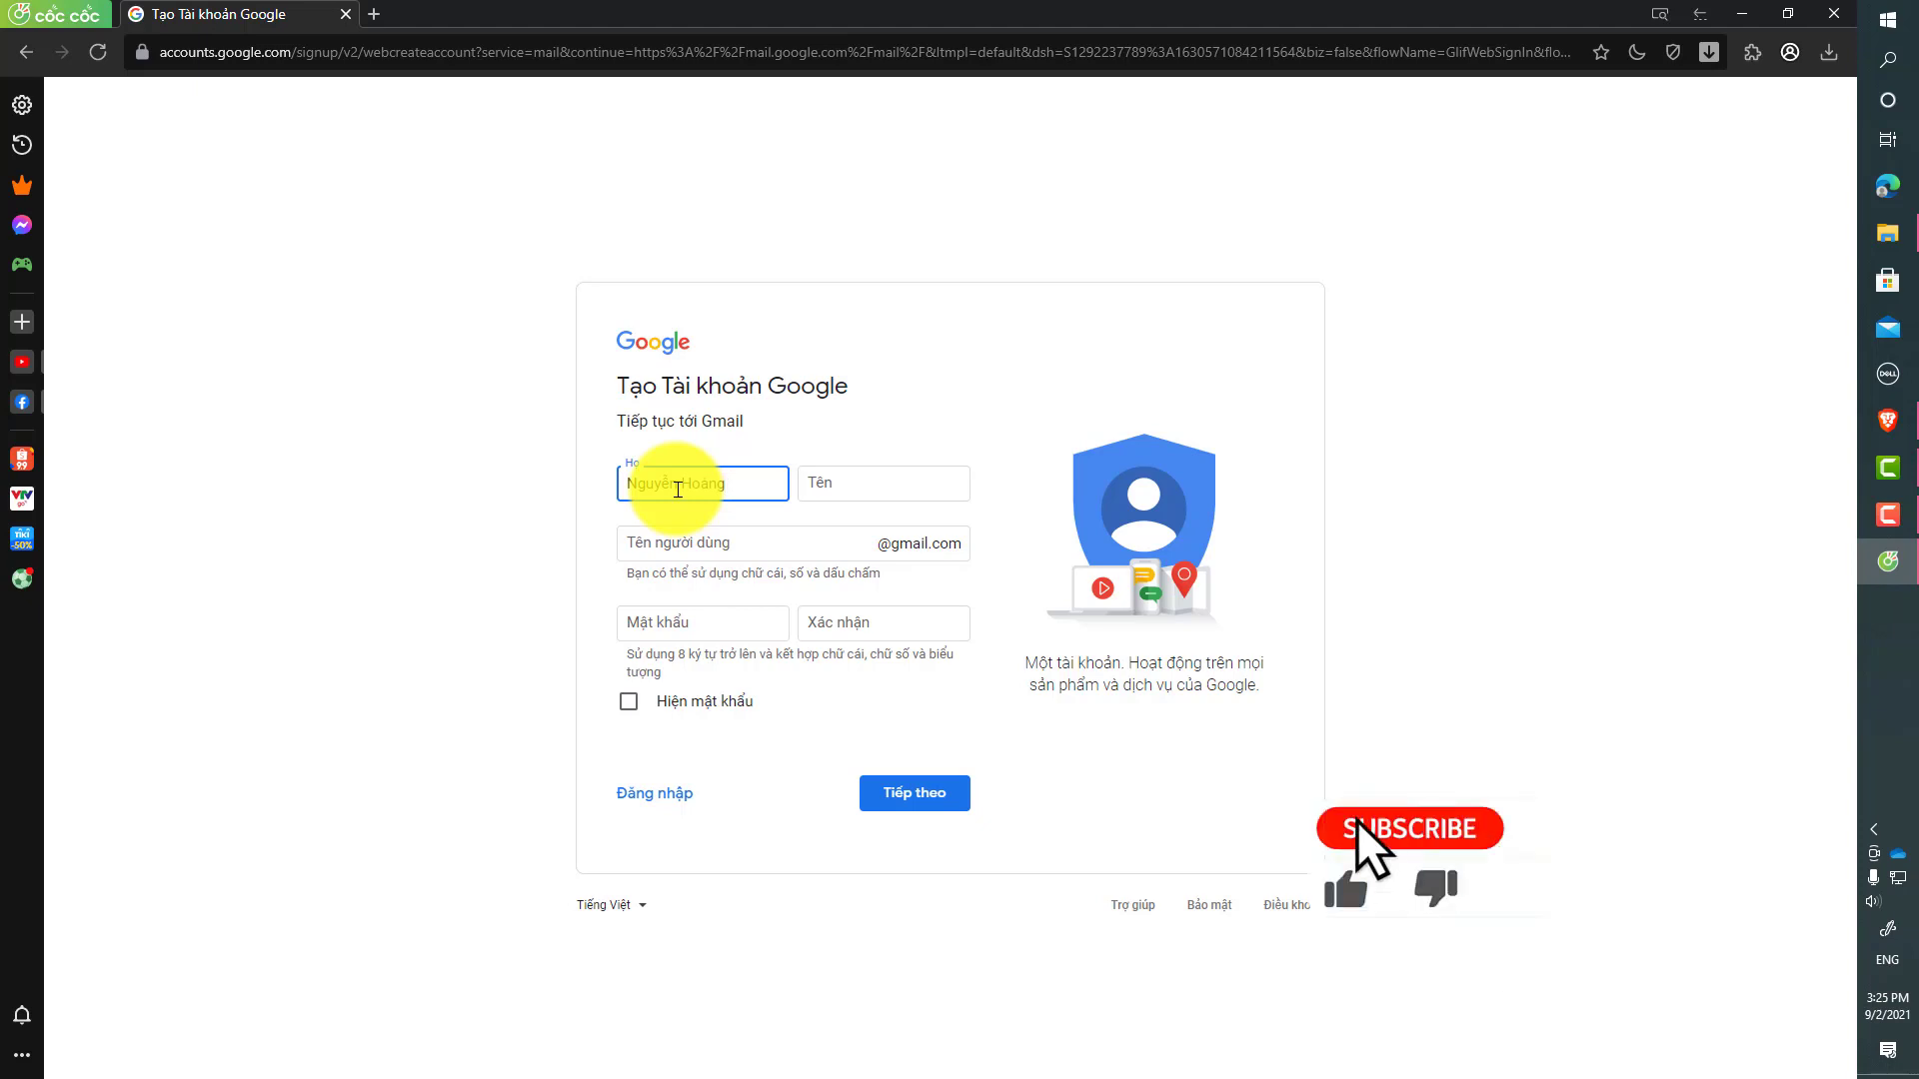
Enter the account holder's surname in Họ and given name in Tên.
key(Tab)
text(Sơn)
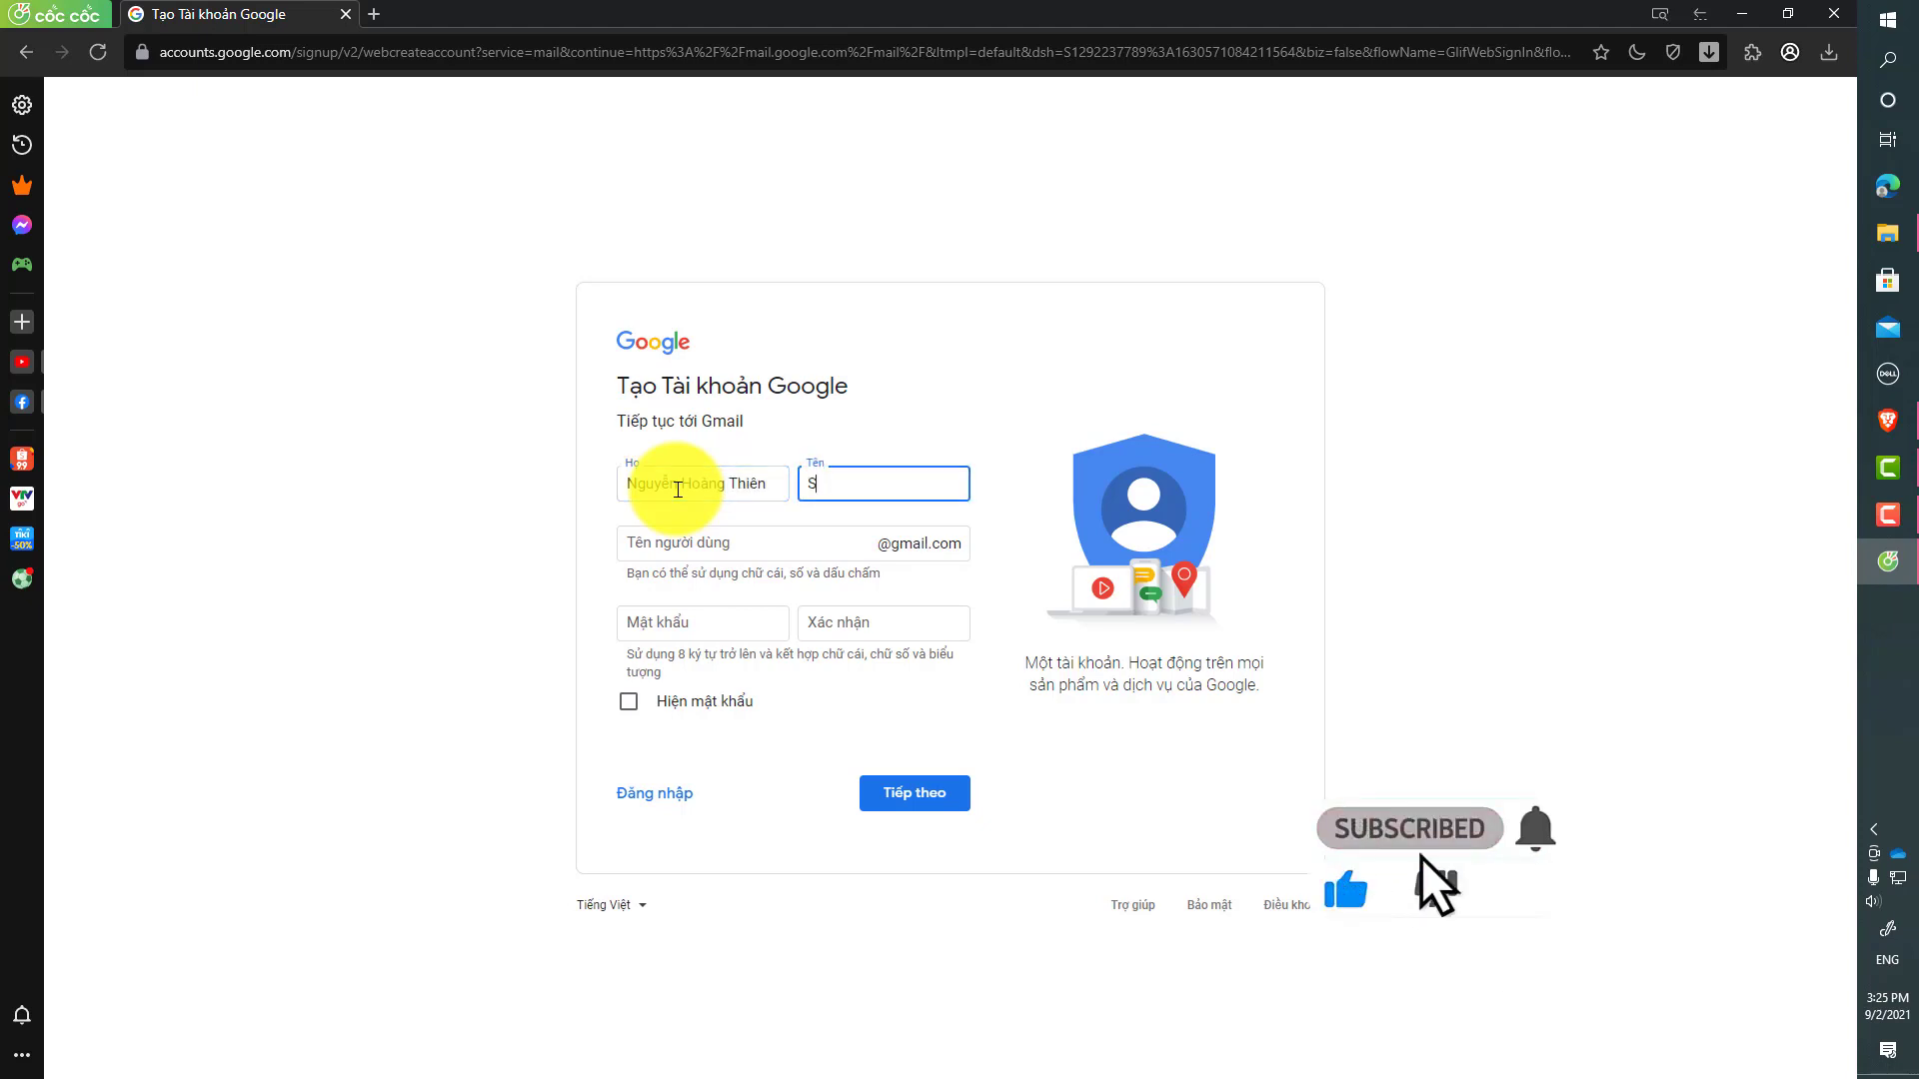
Type the chosen Gmail username, fixing typos and making its first letter lowercase.
click(731, 544)
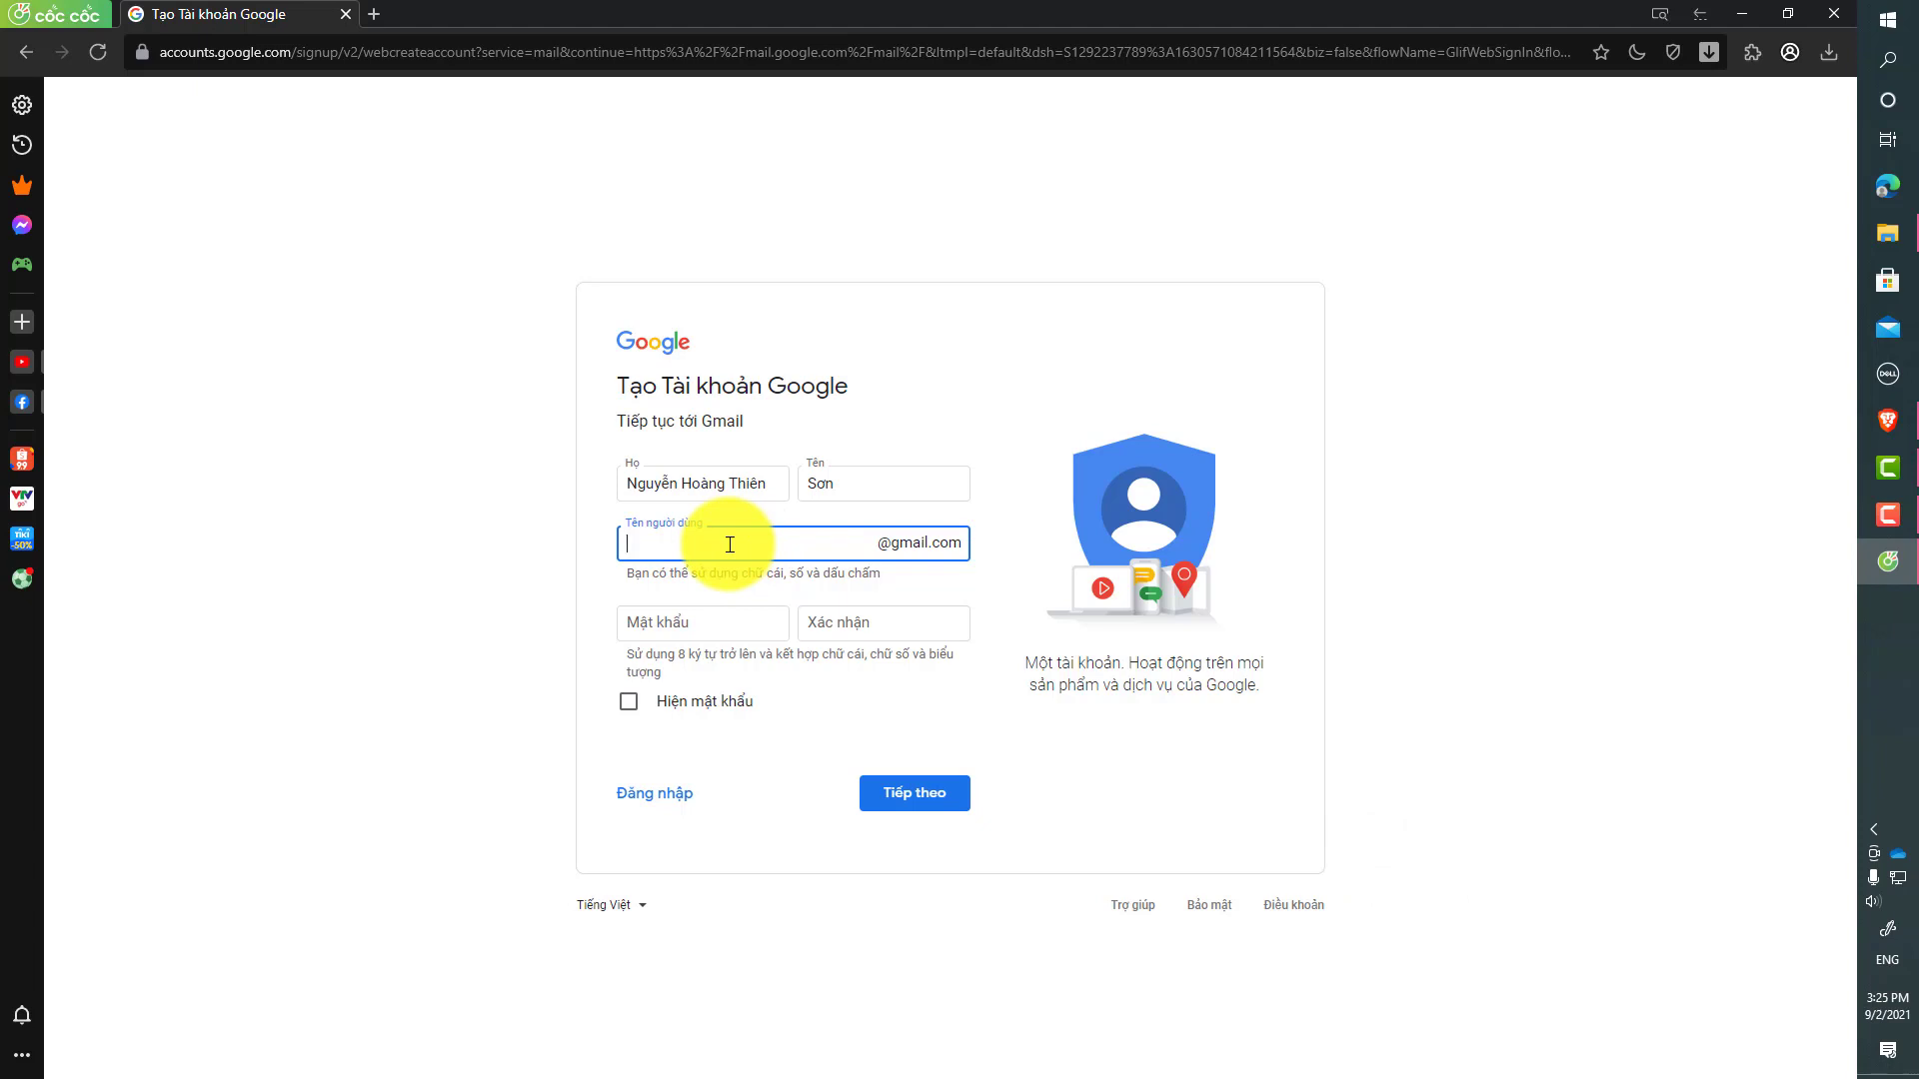
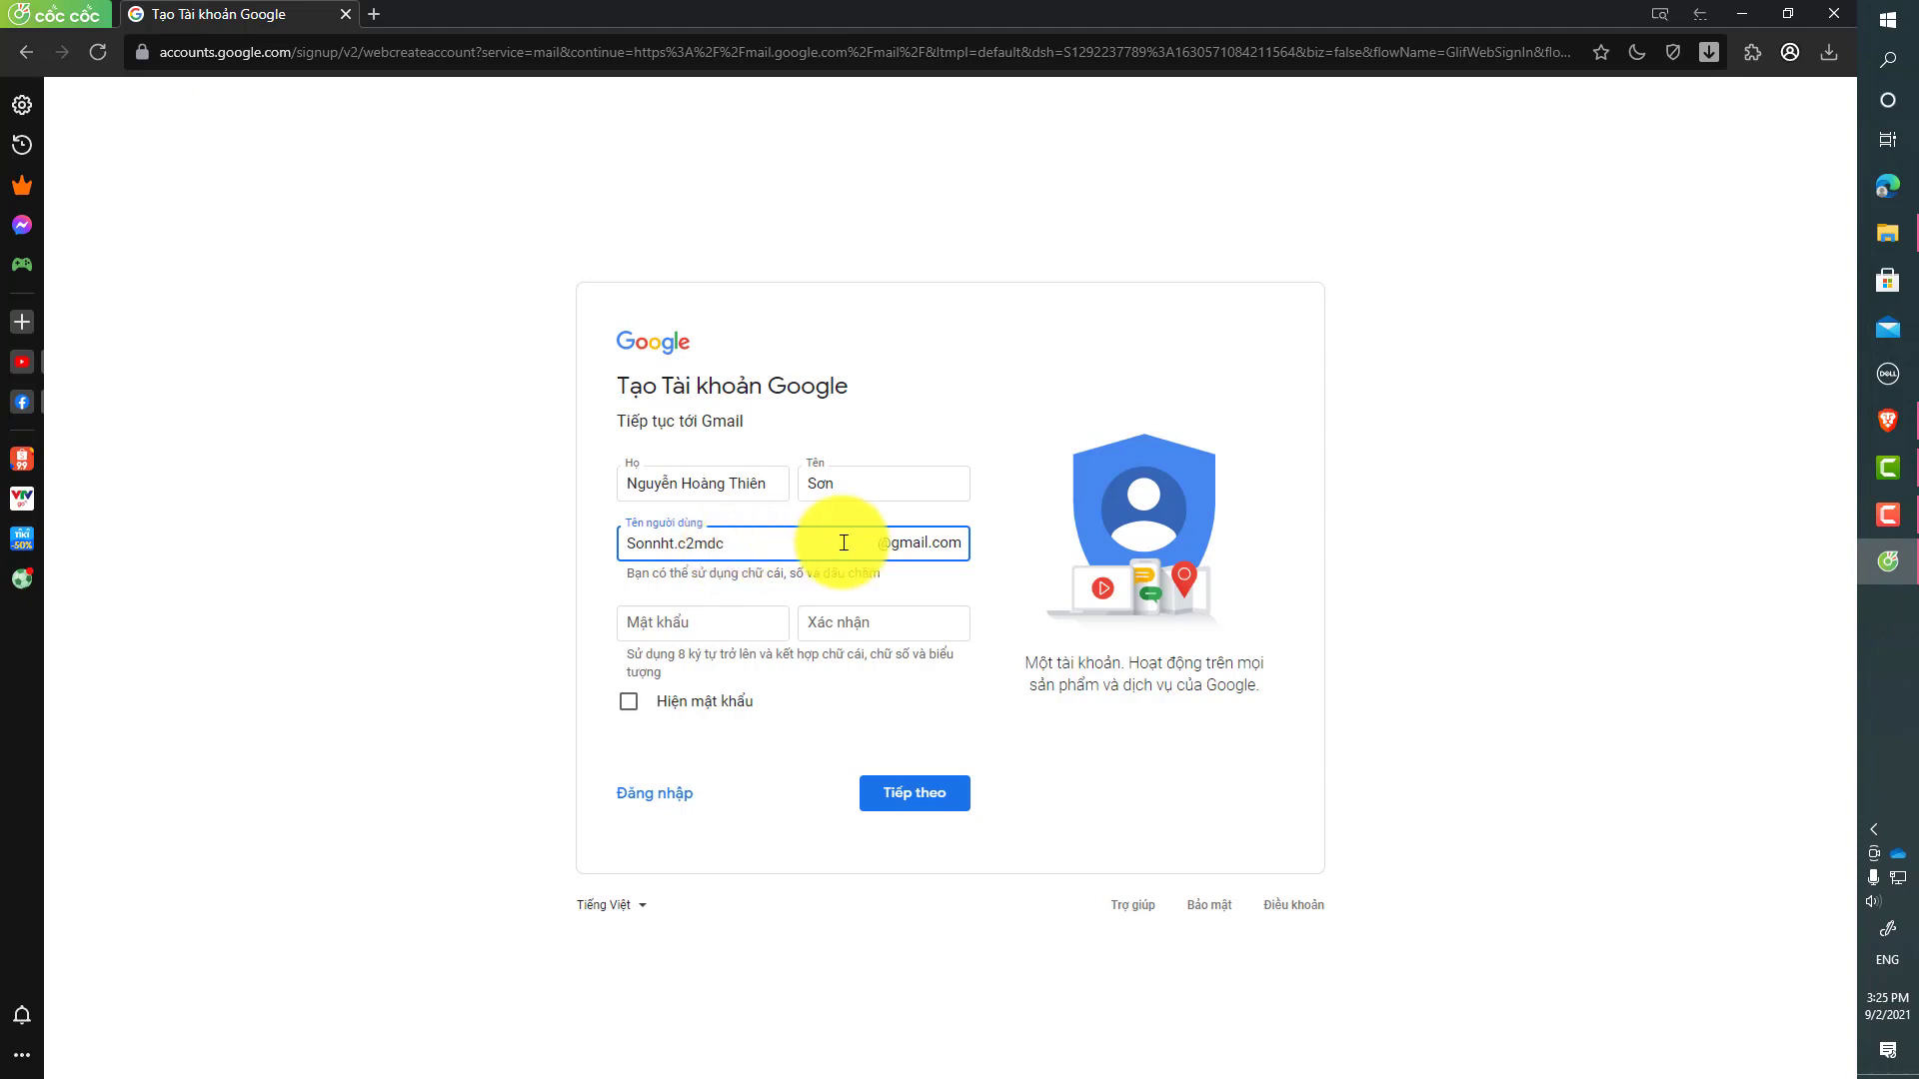
click(672, 545)
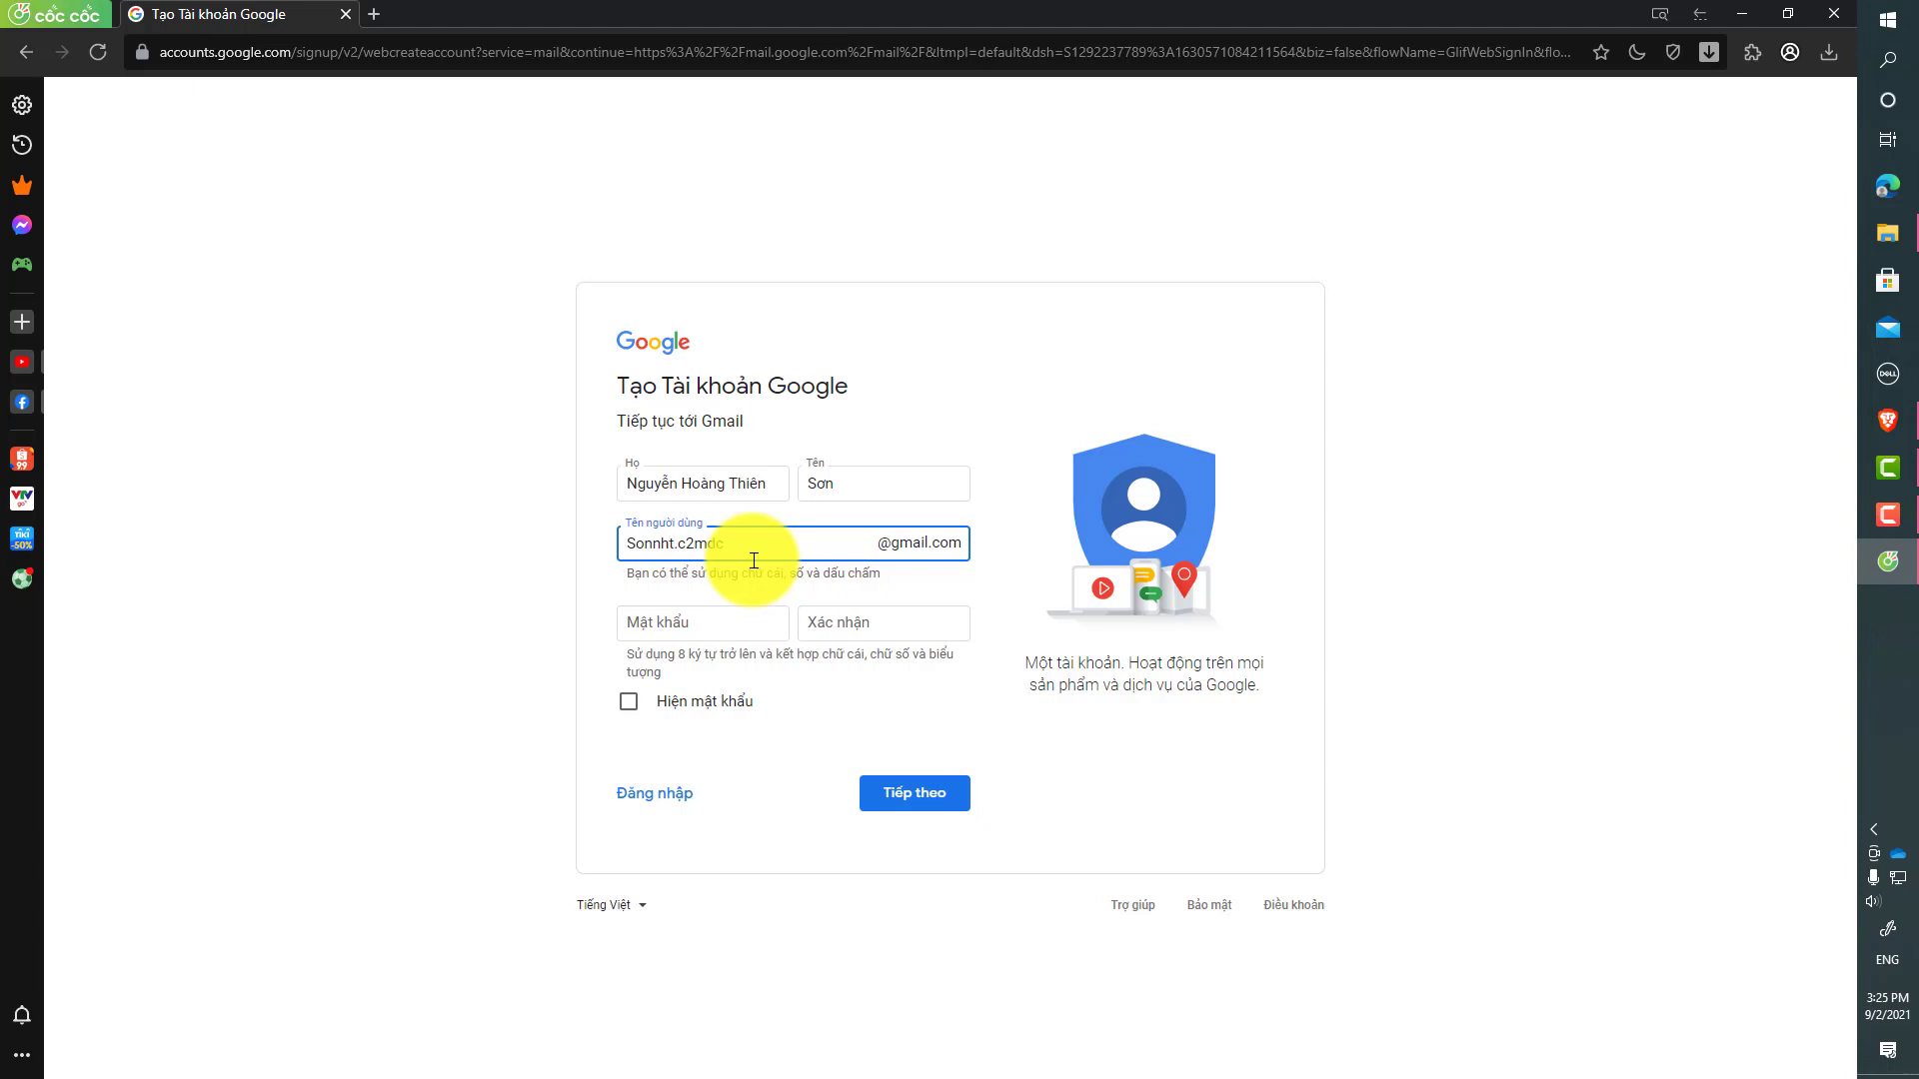
key(Left)
key(BackSpace)
text(s)
key(Right)
key(Right)
key(Right)
text(09)
key(BackSpace)
key(BackSpace)
click(696, 624)
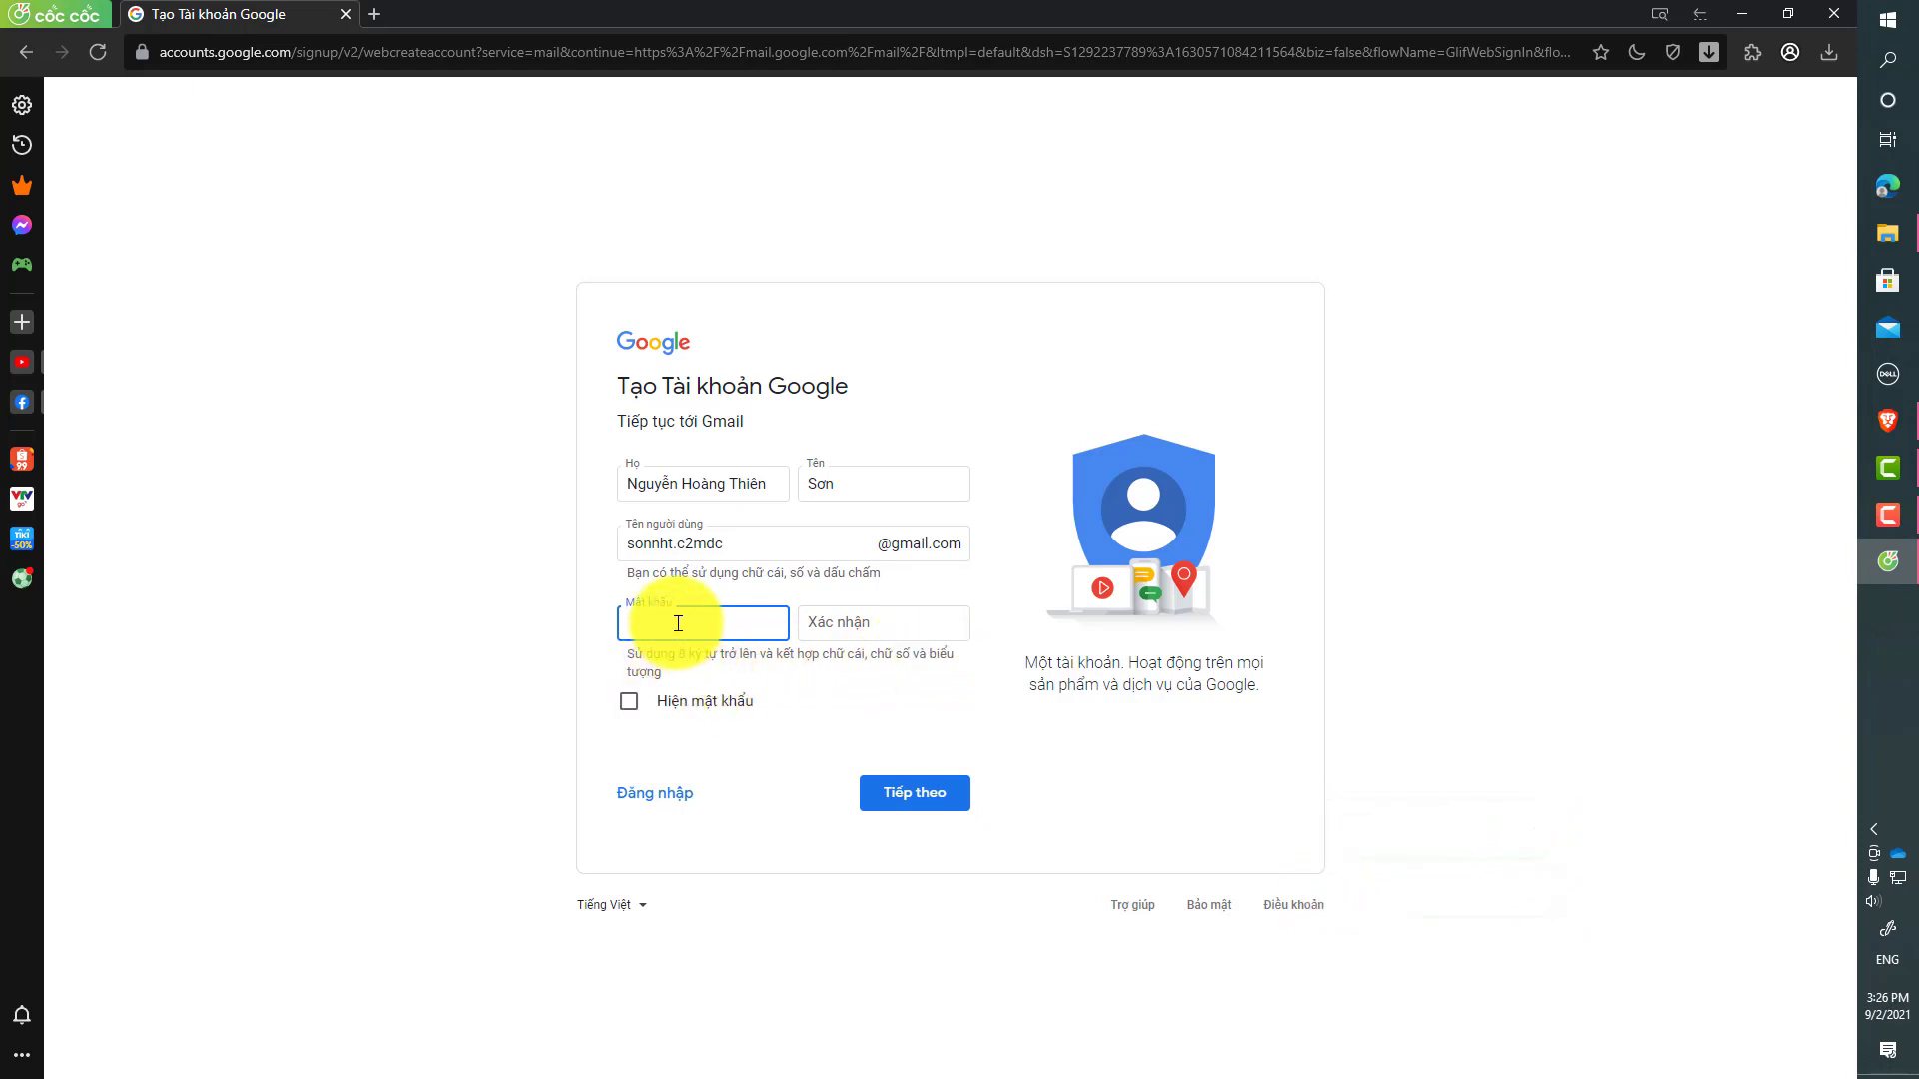
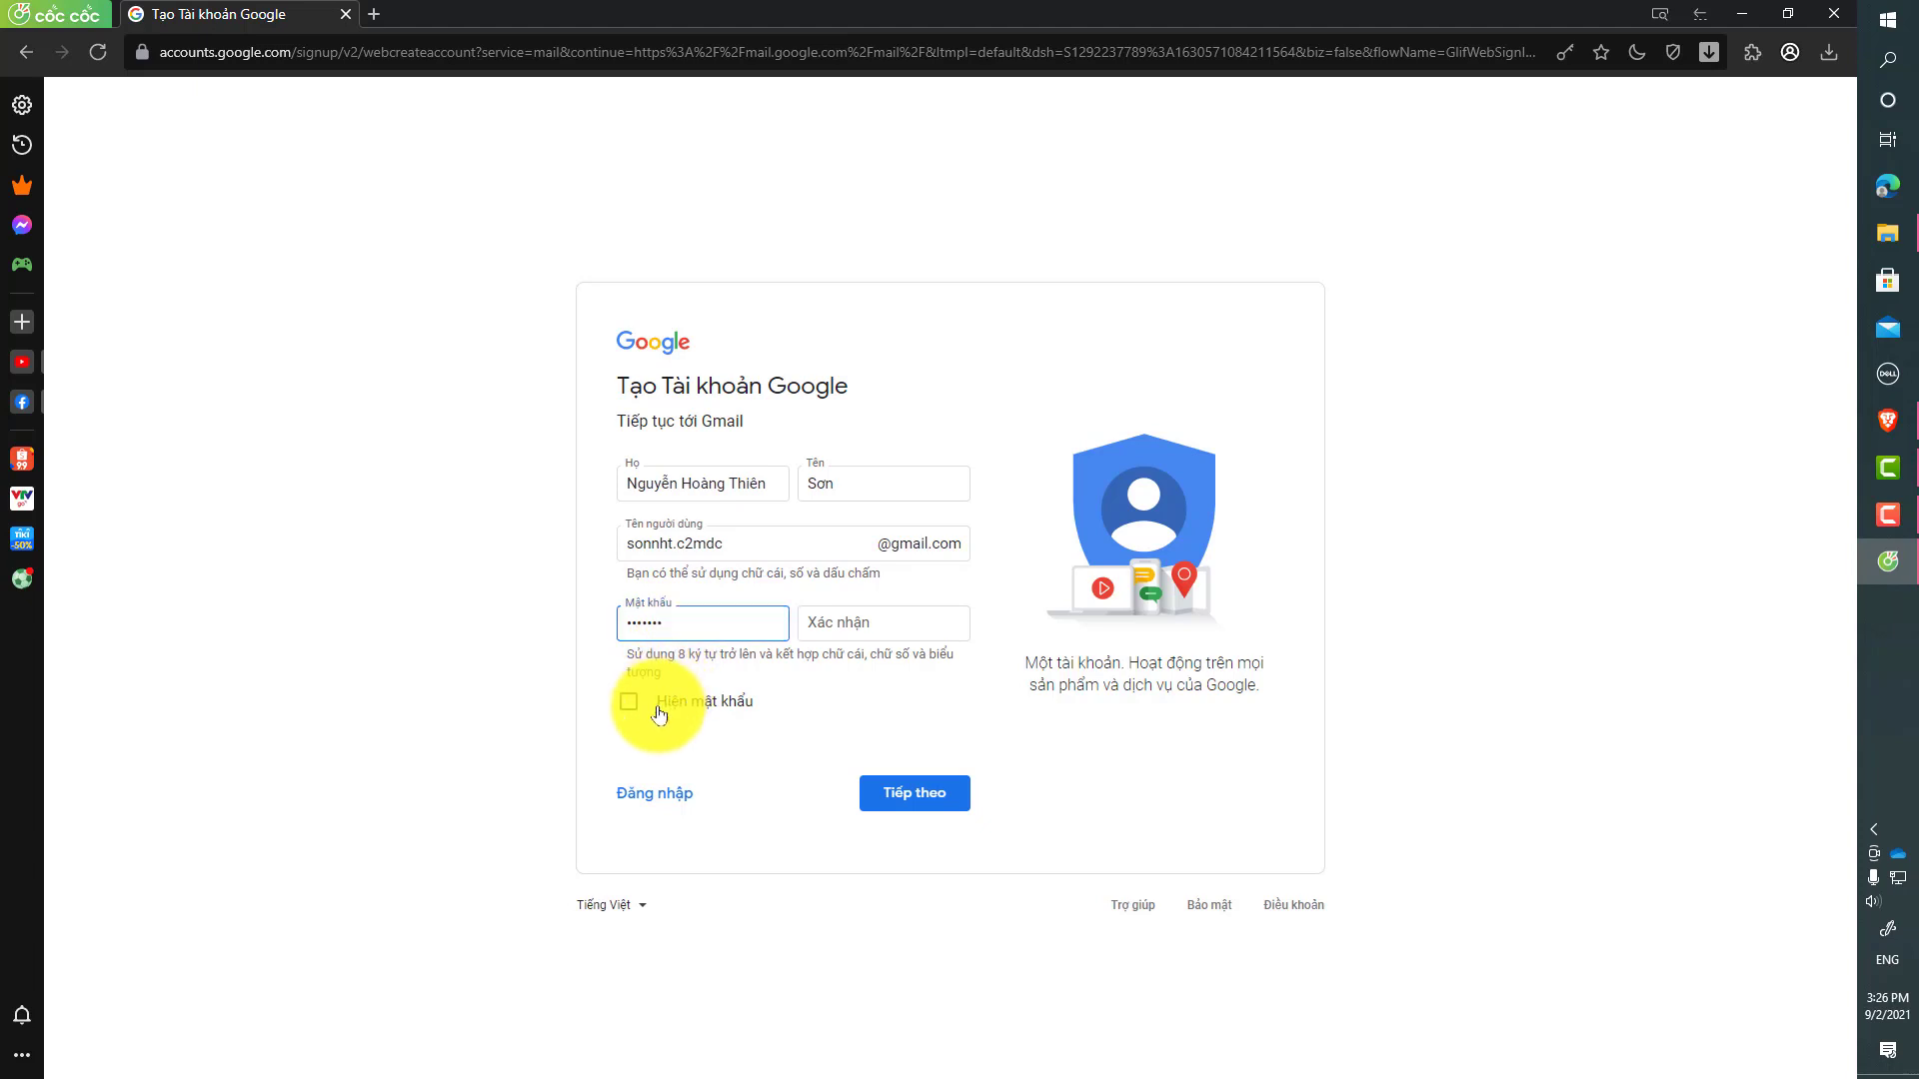
Set the account password with 'Hiện mật khẩu' ticked, confirm it, and submit.
click(629, 702)
drag(697, 628, 528, 620)
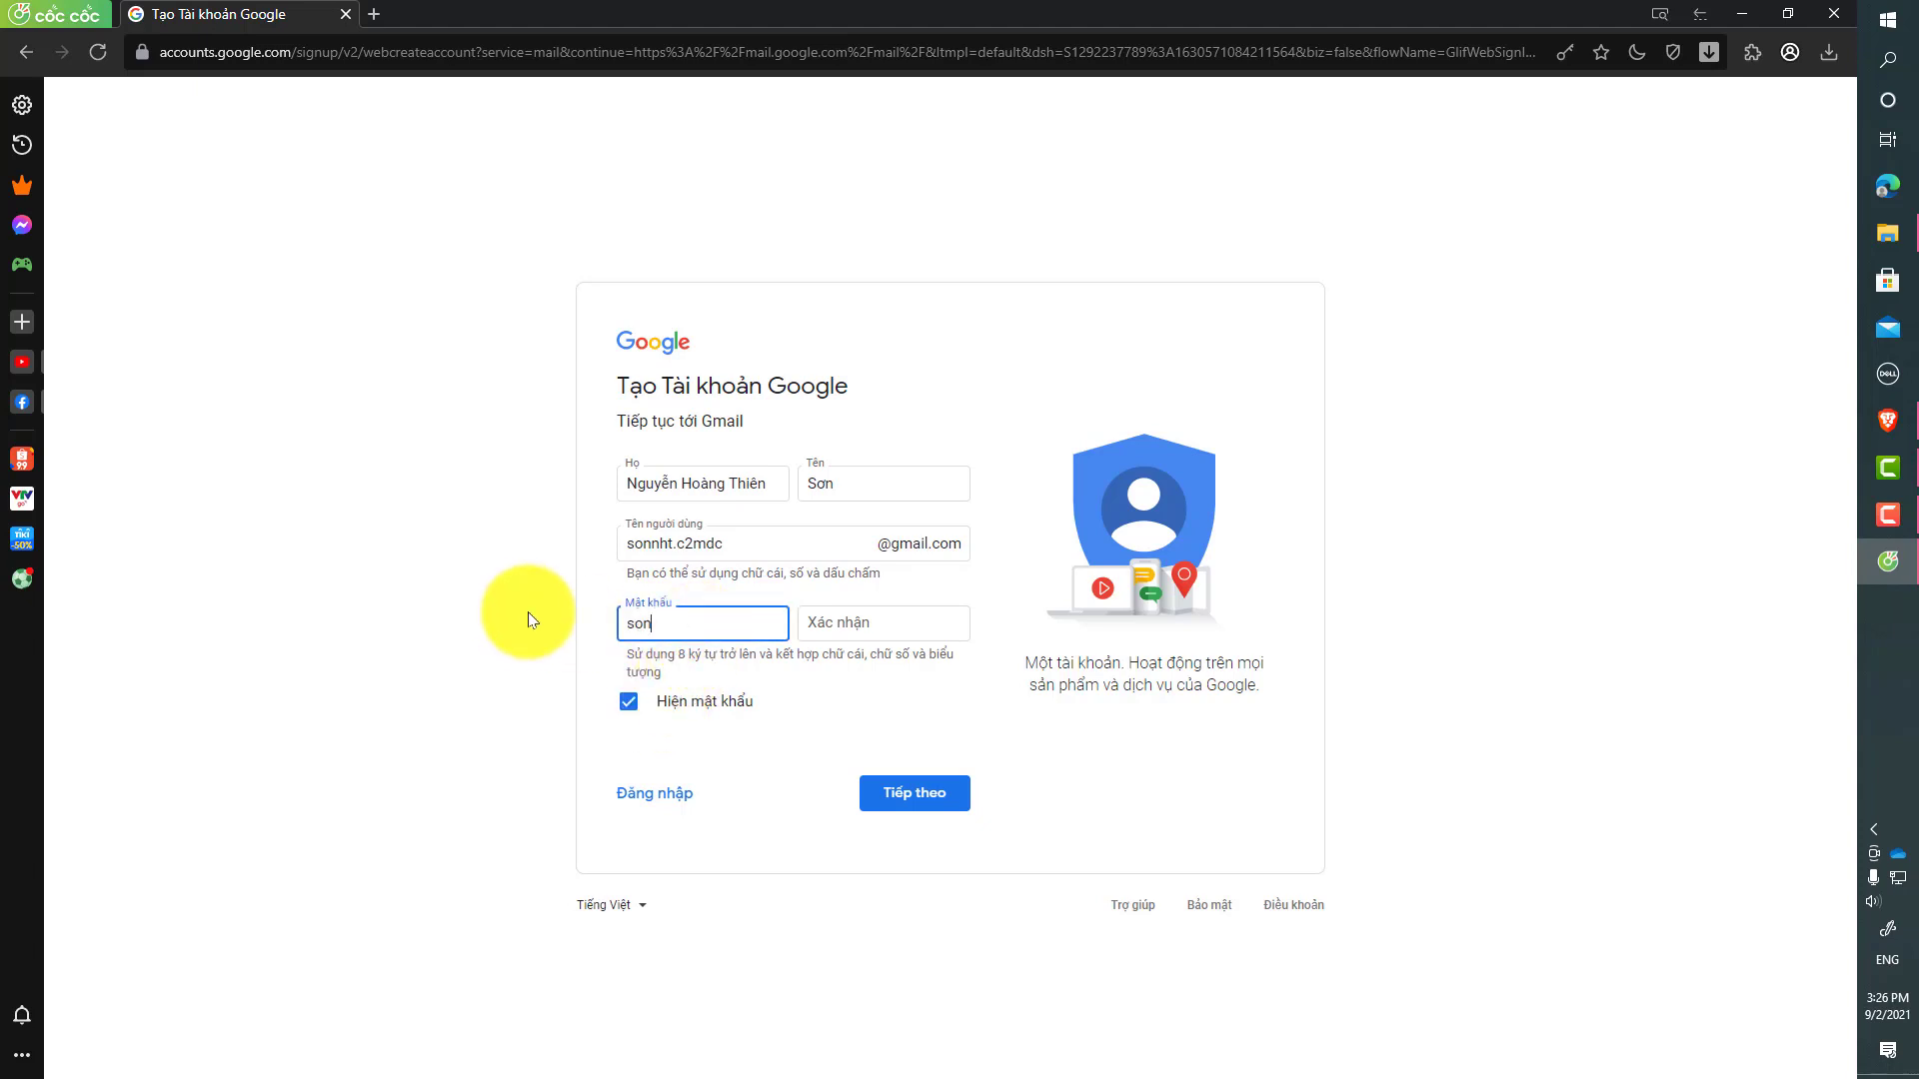
click(824, 622)
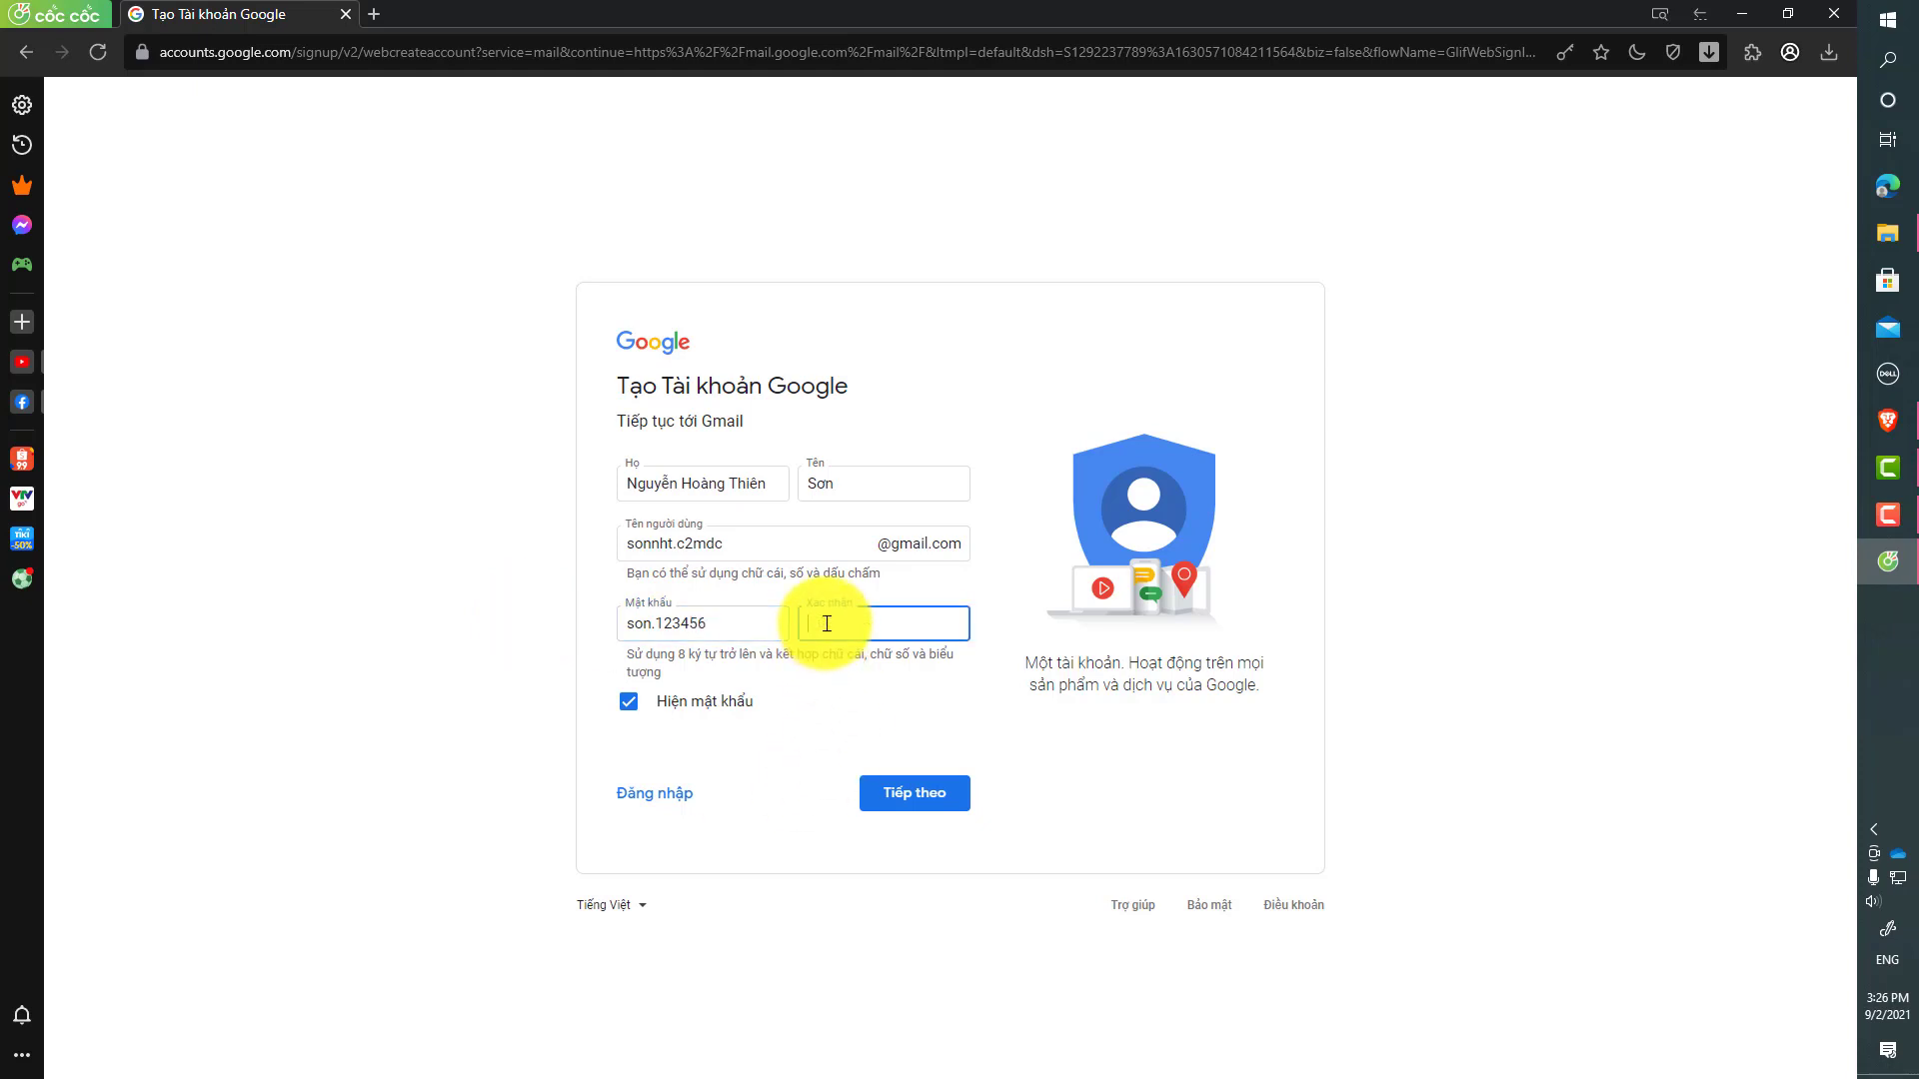
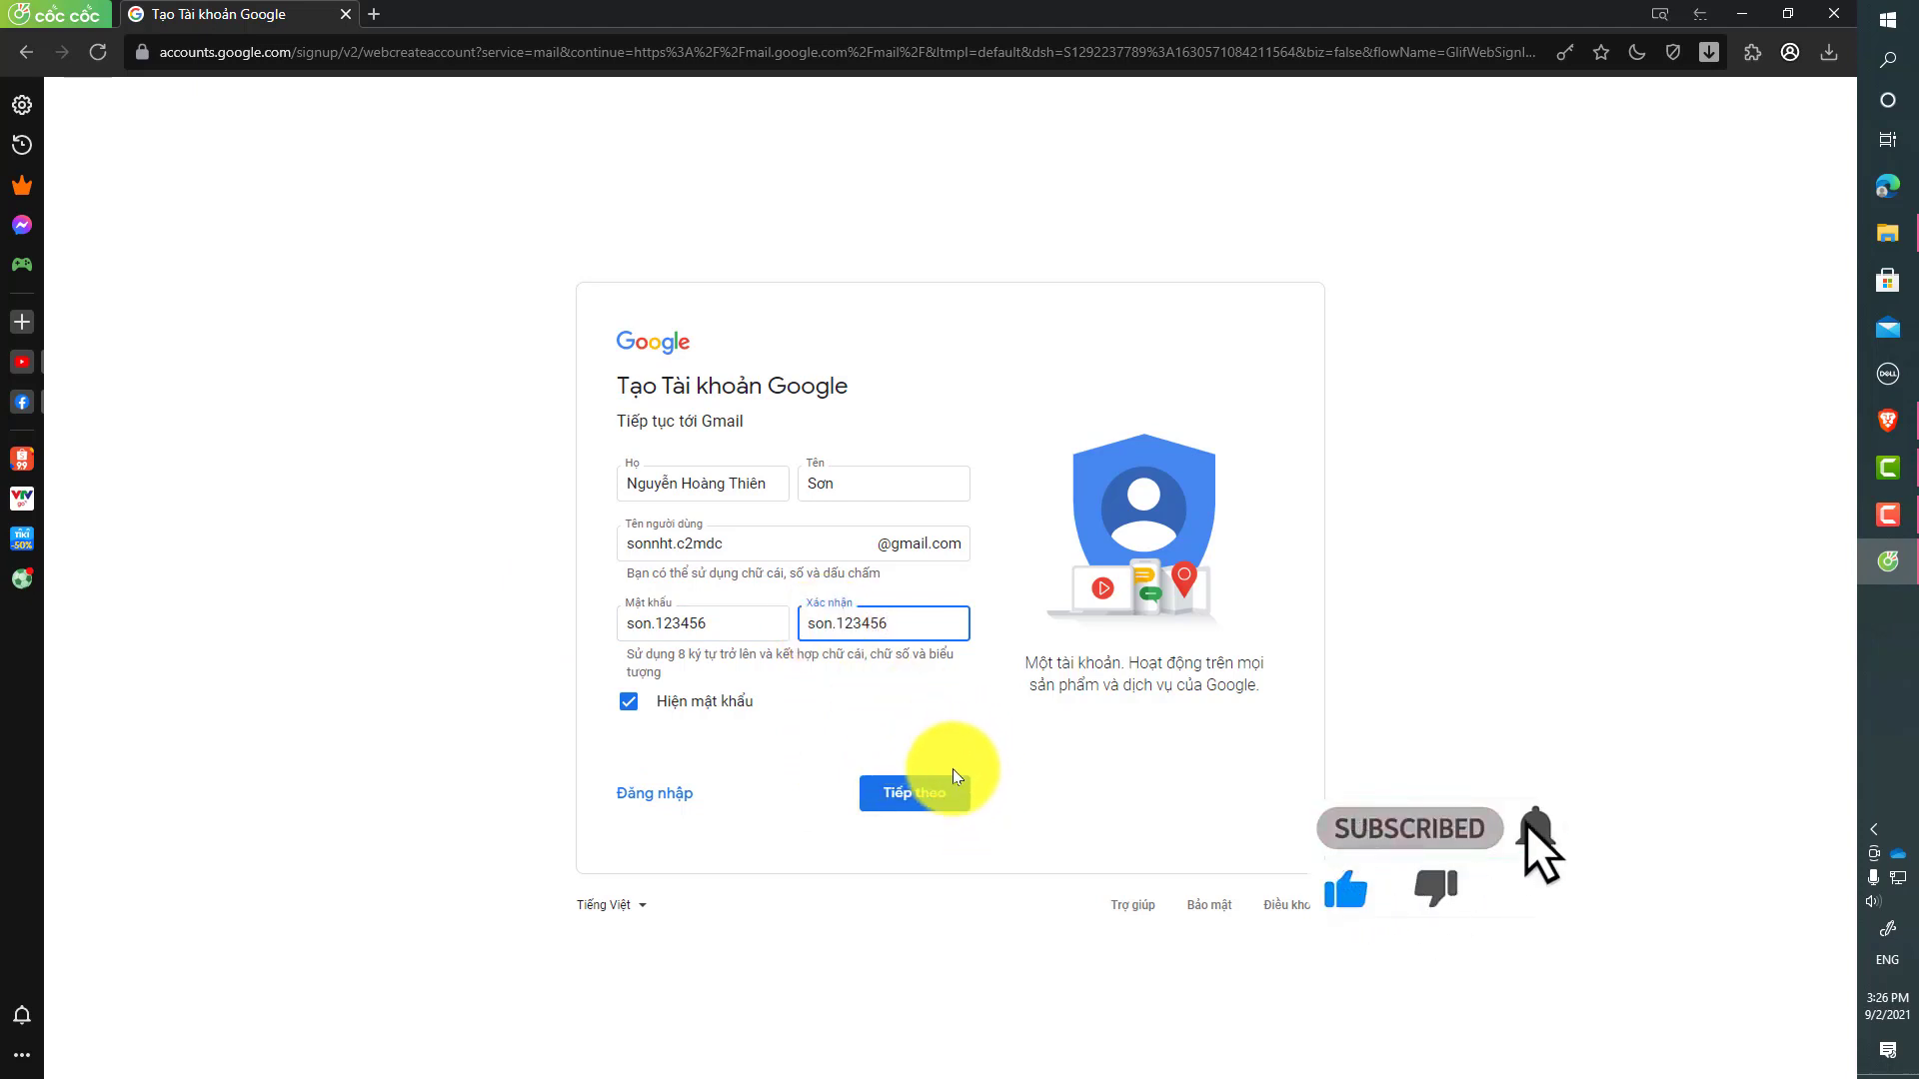
click(938, 797)
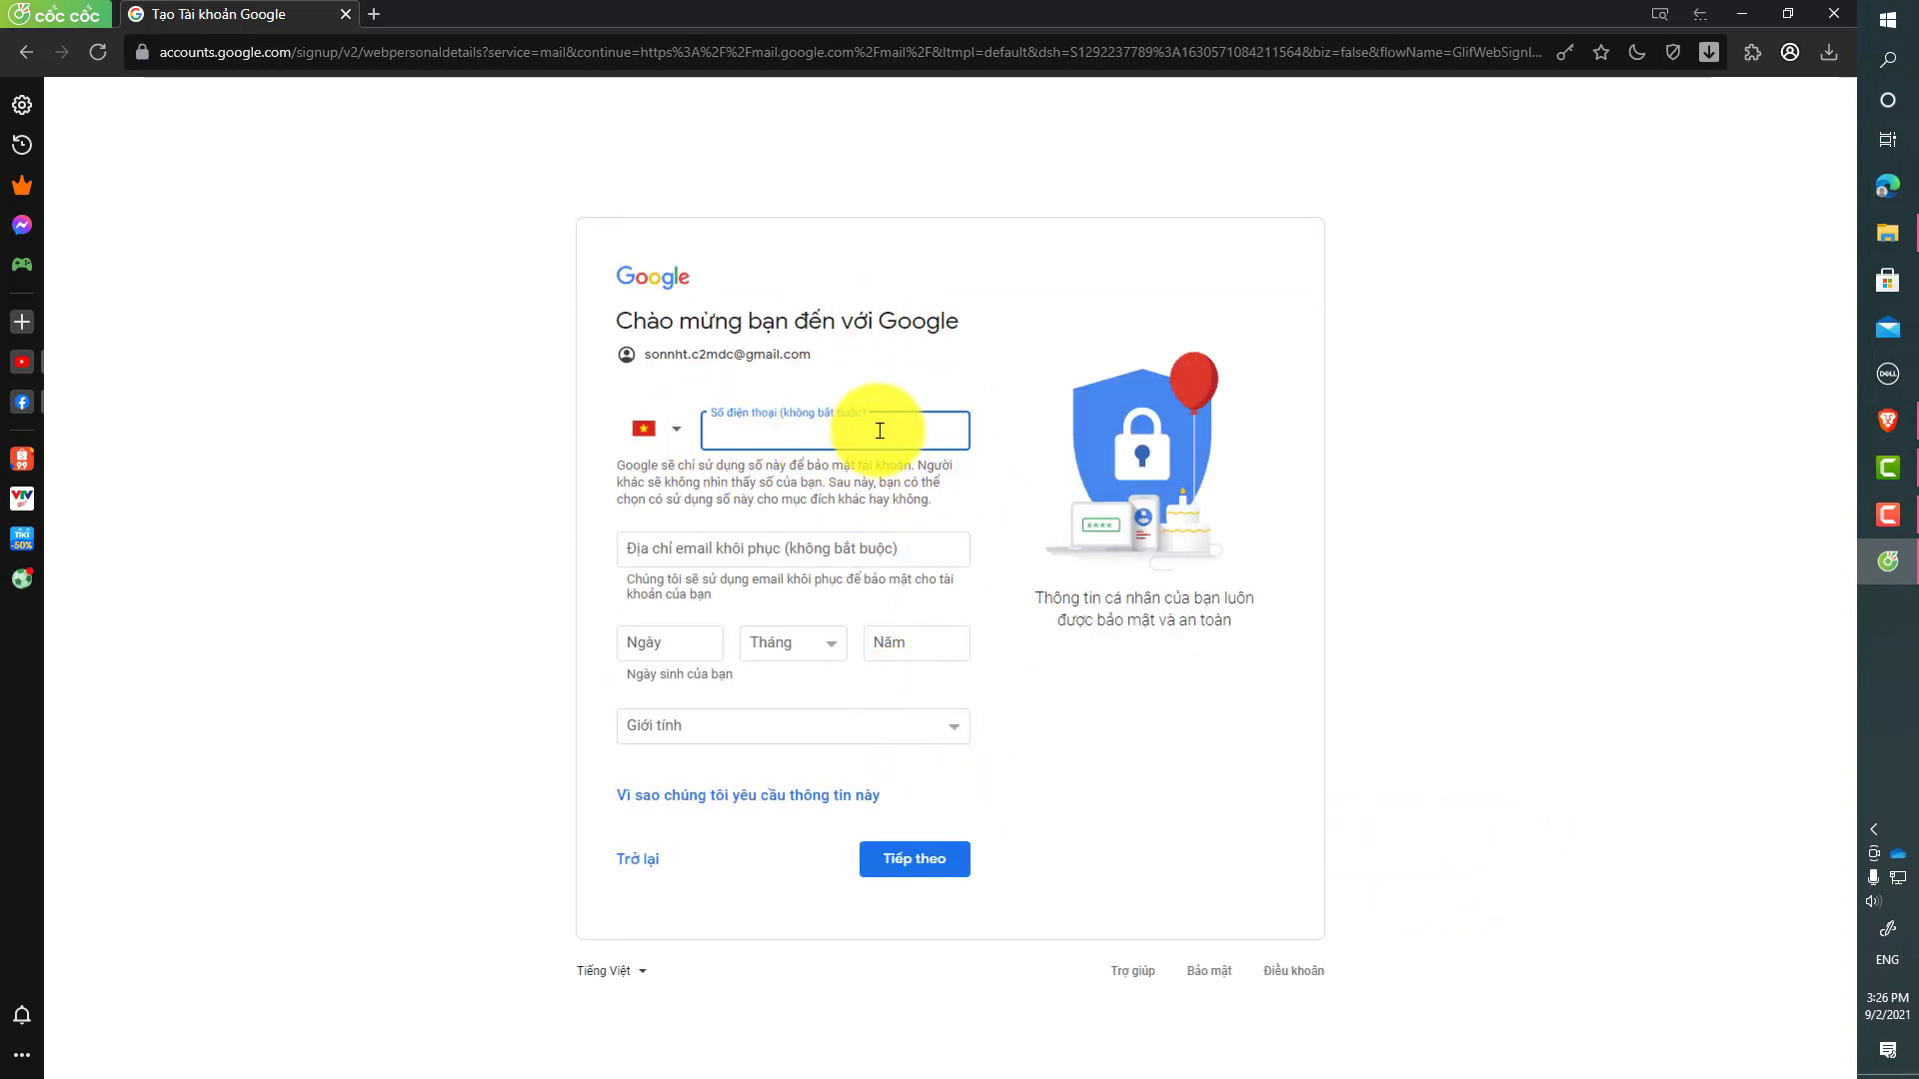
Enter birth date 01 Tháng 2 2000 and gender Nam, then submit with Tiếp theo.
click(768, 556)
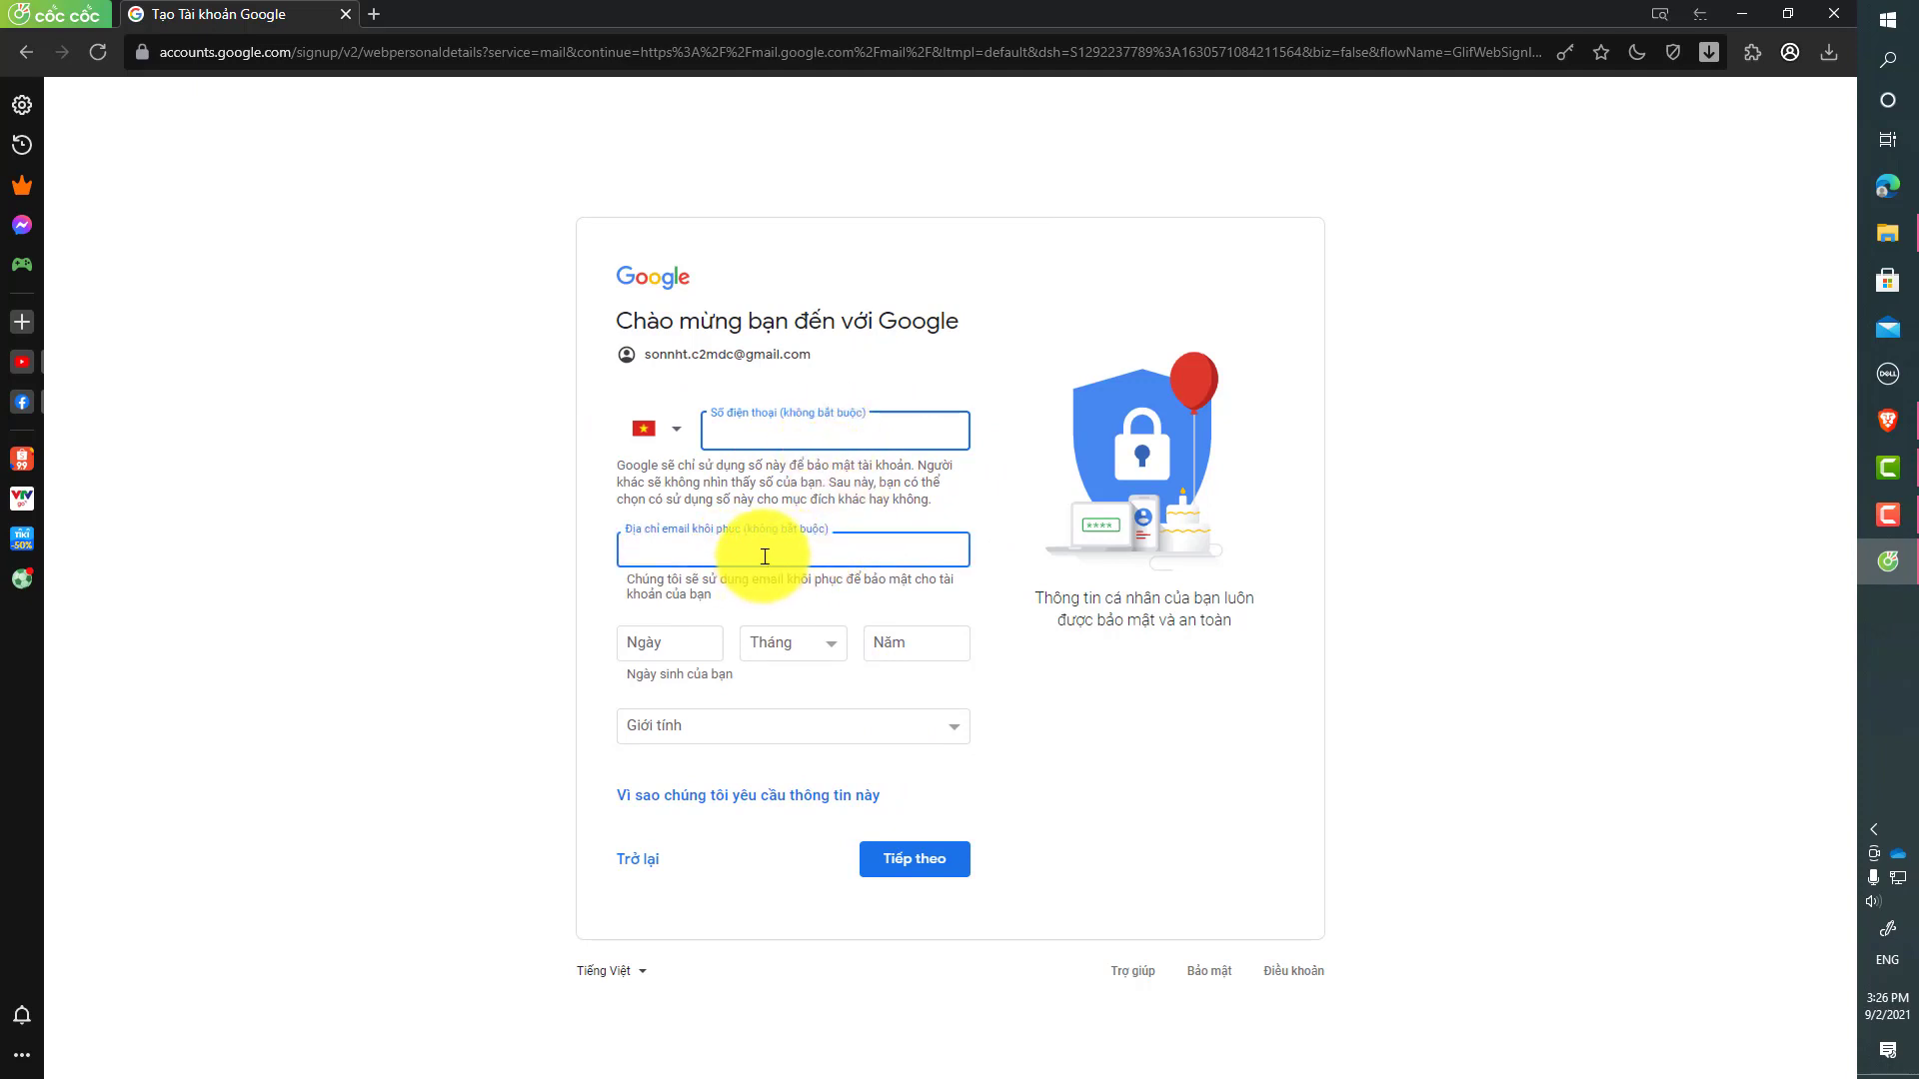
click(699, 643)
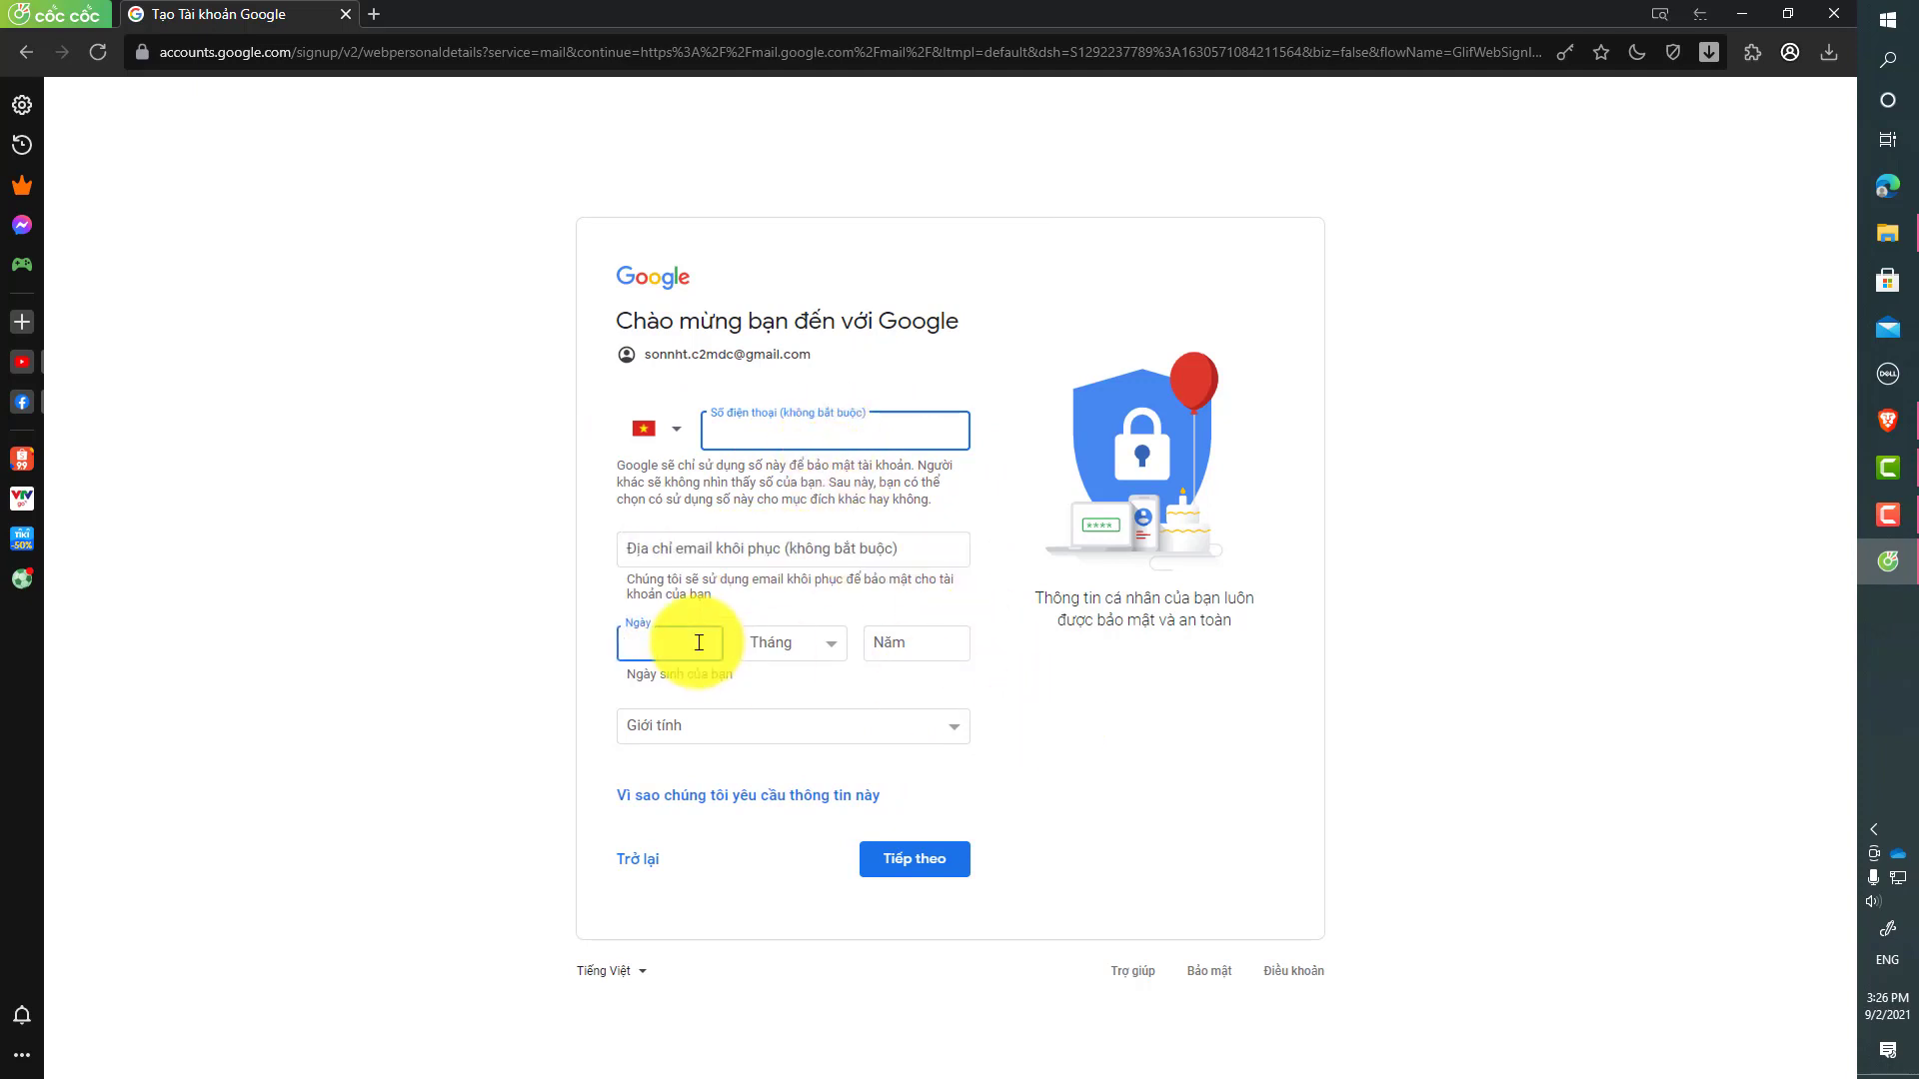
text(01)
key(Tab)
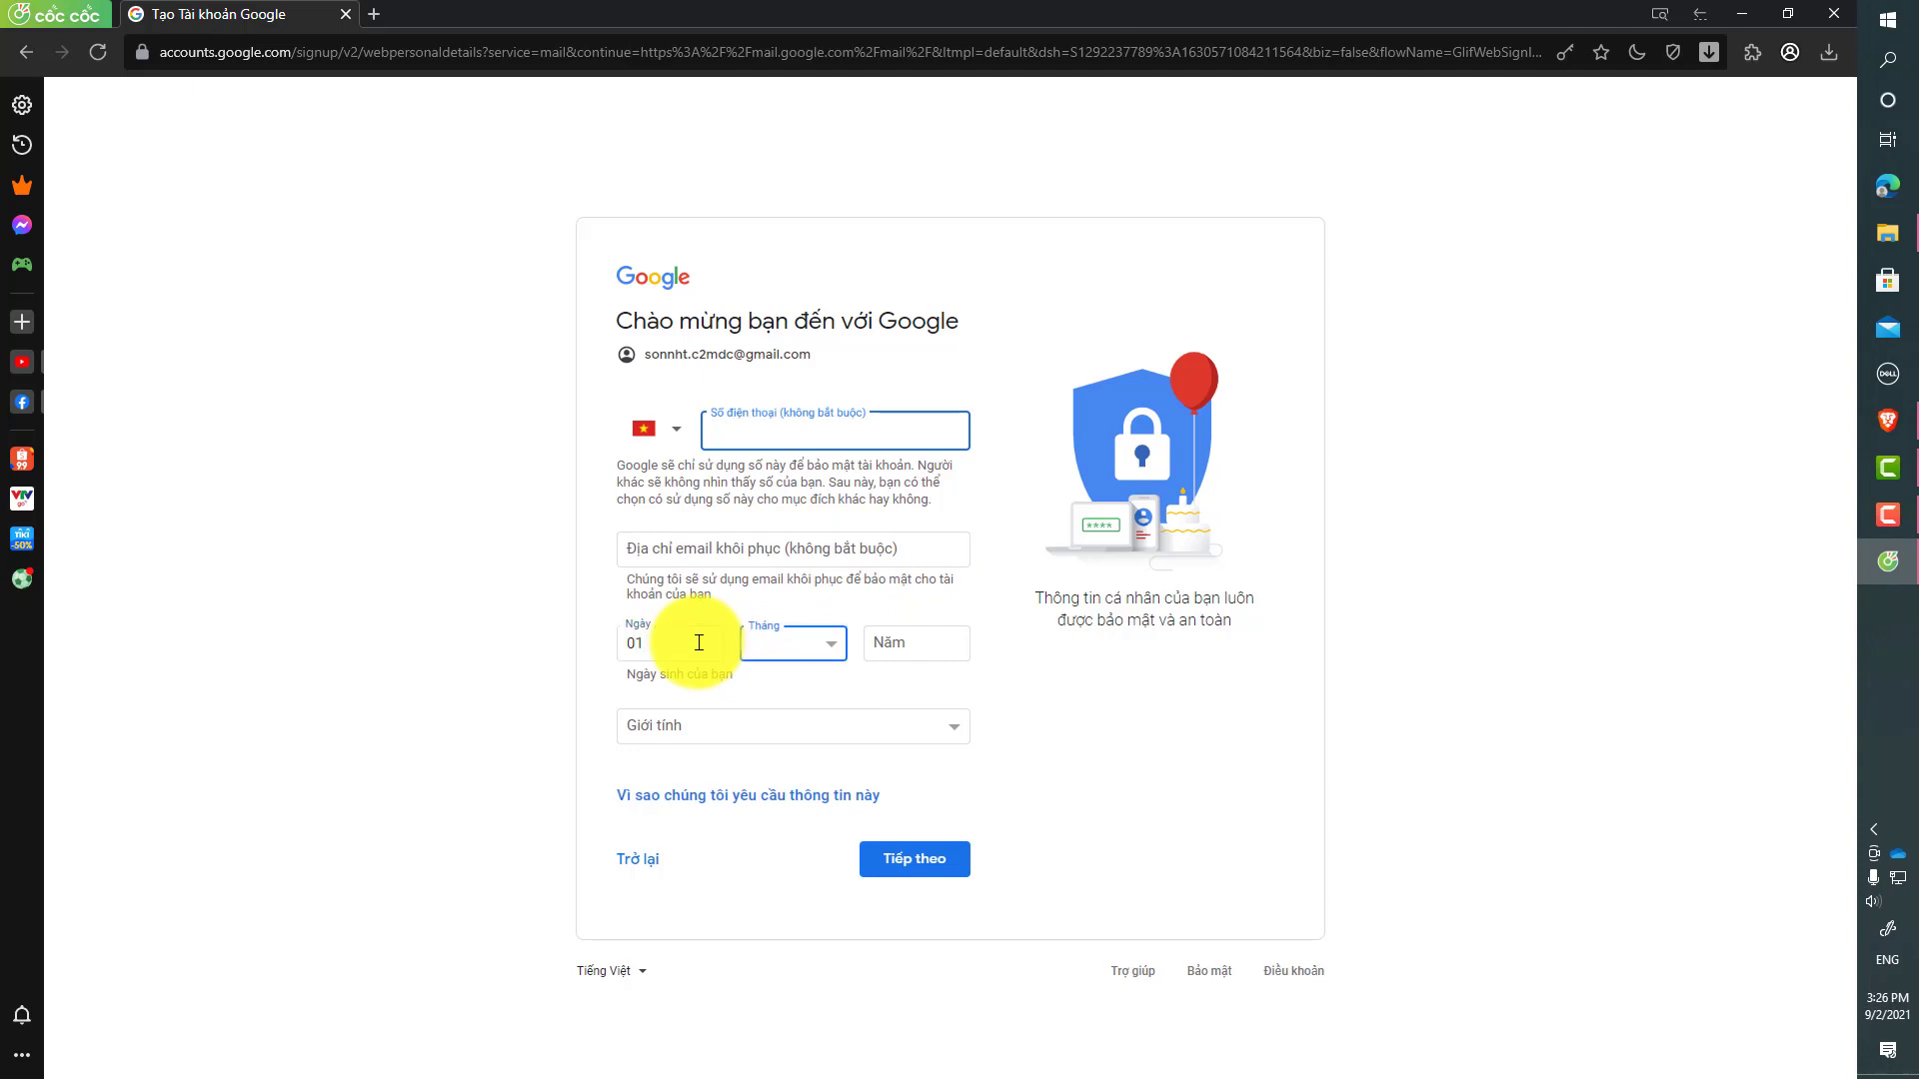
click(799, 649)
click(796, 696)
click(880, 638)
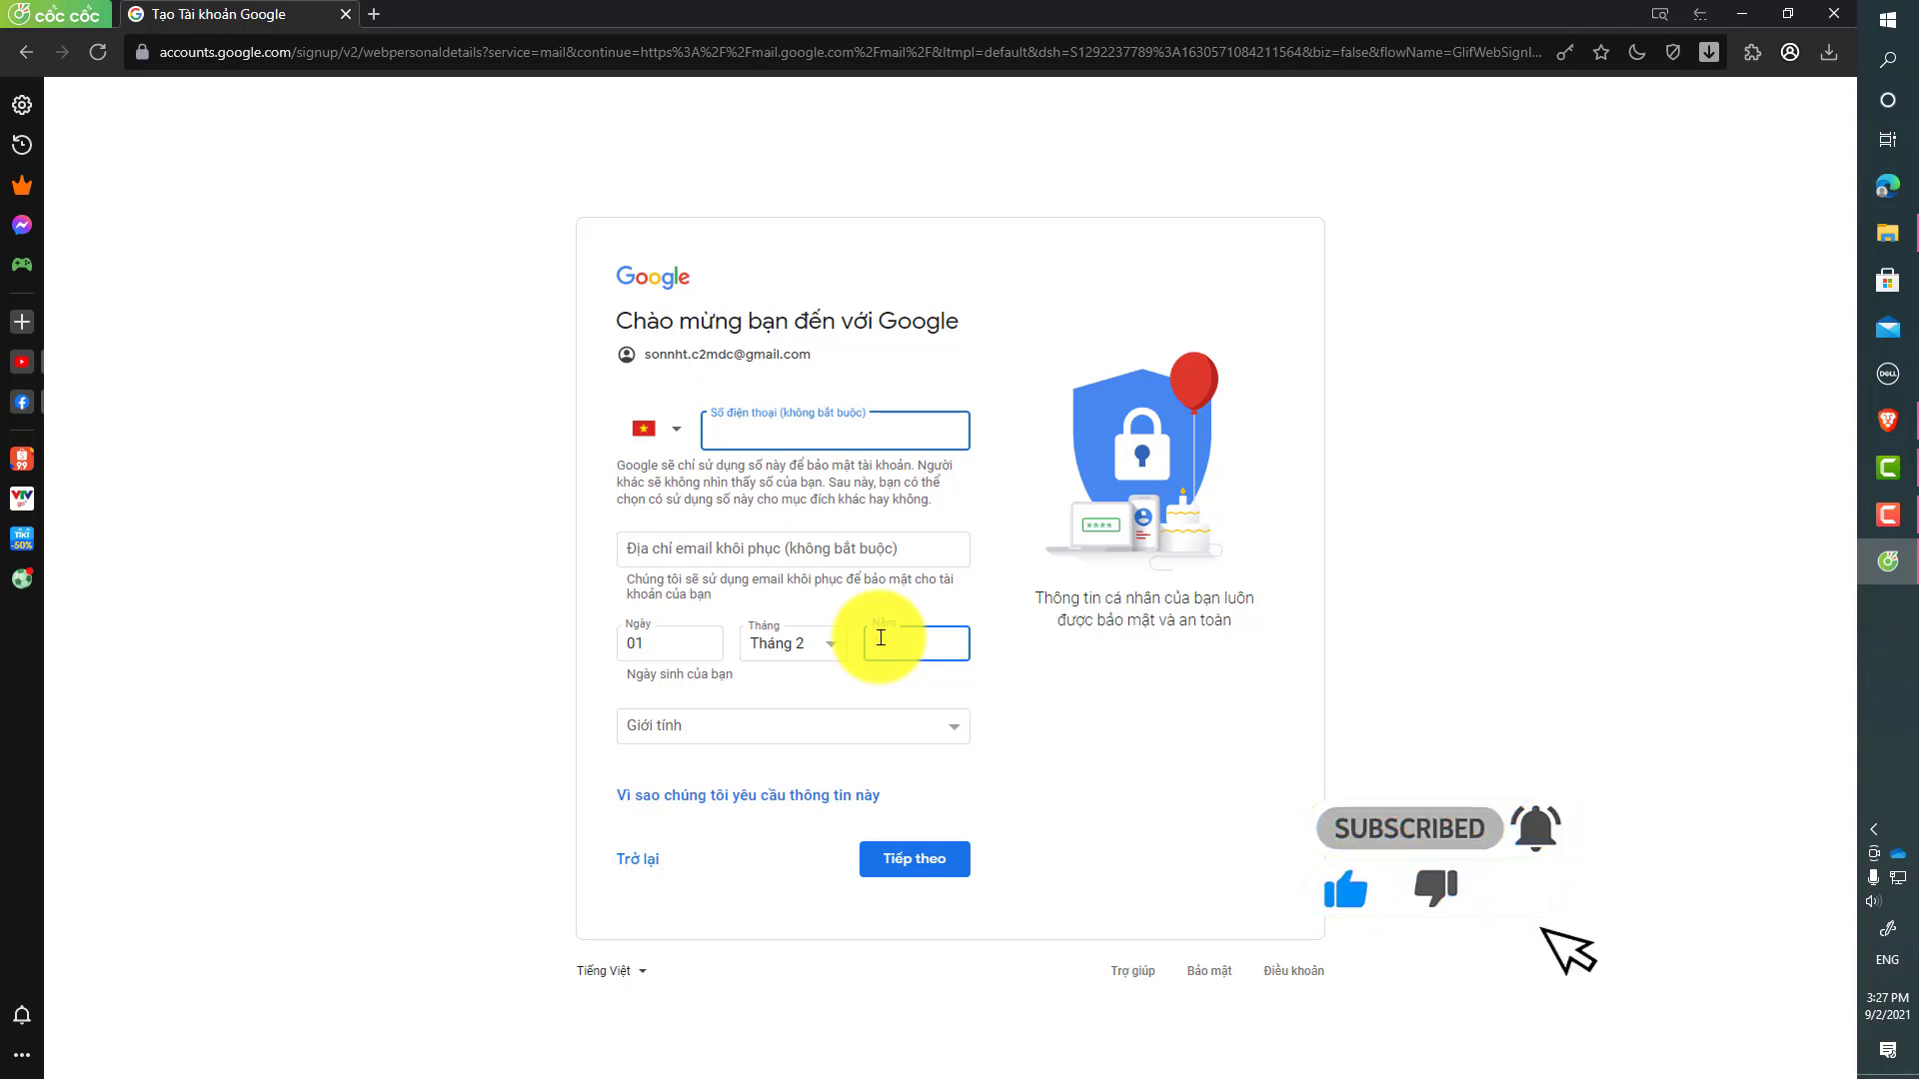
text(2000)
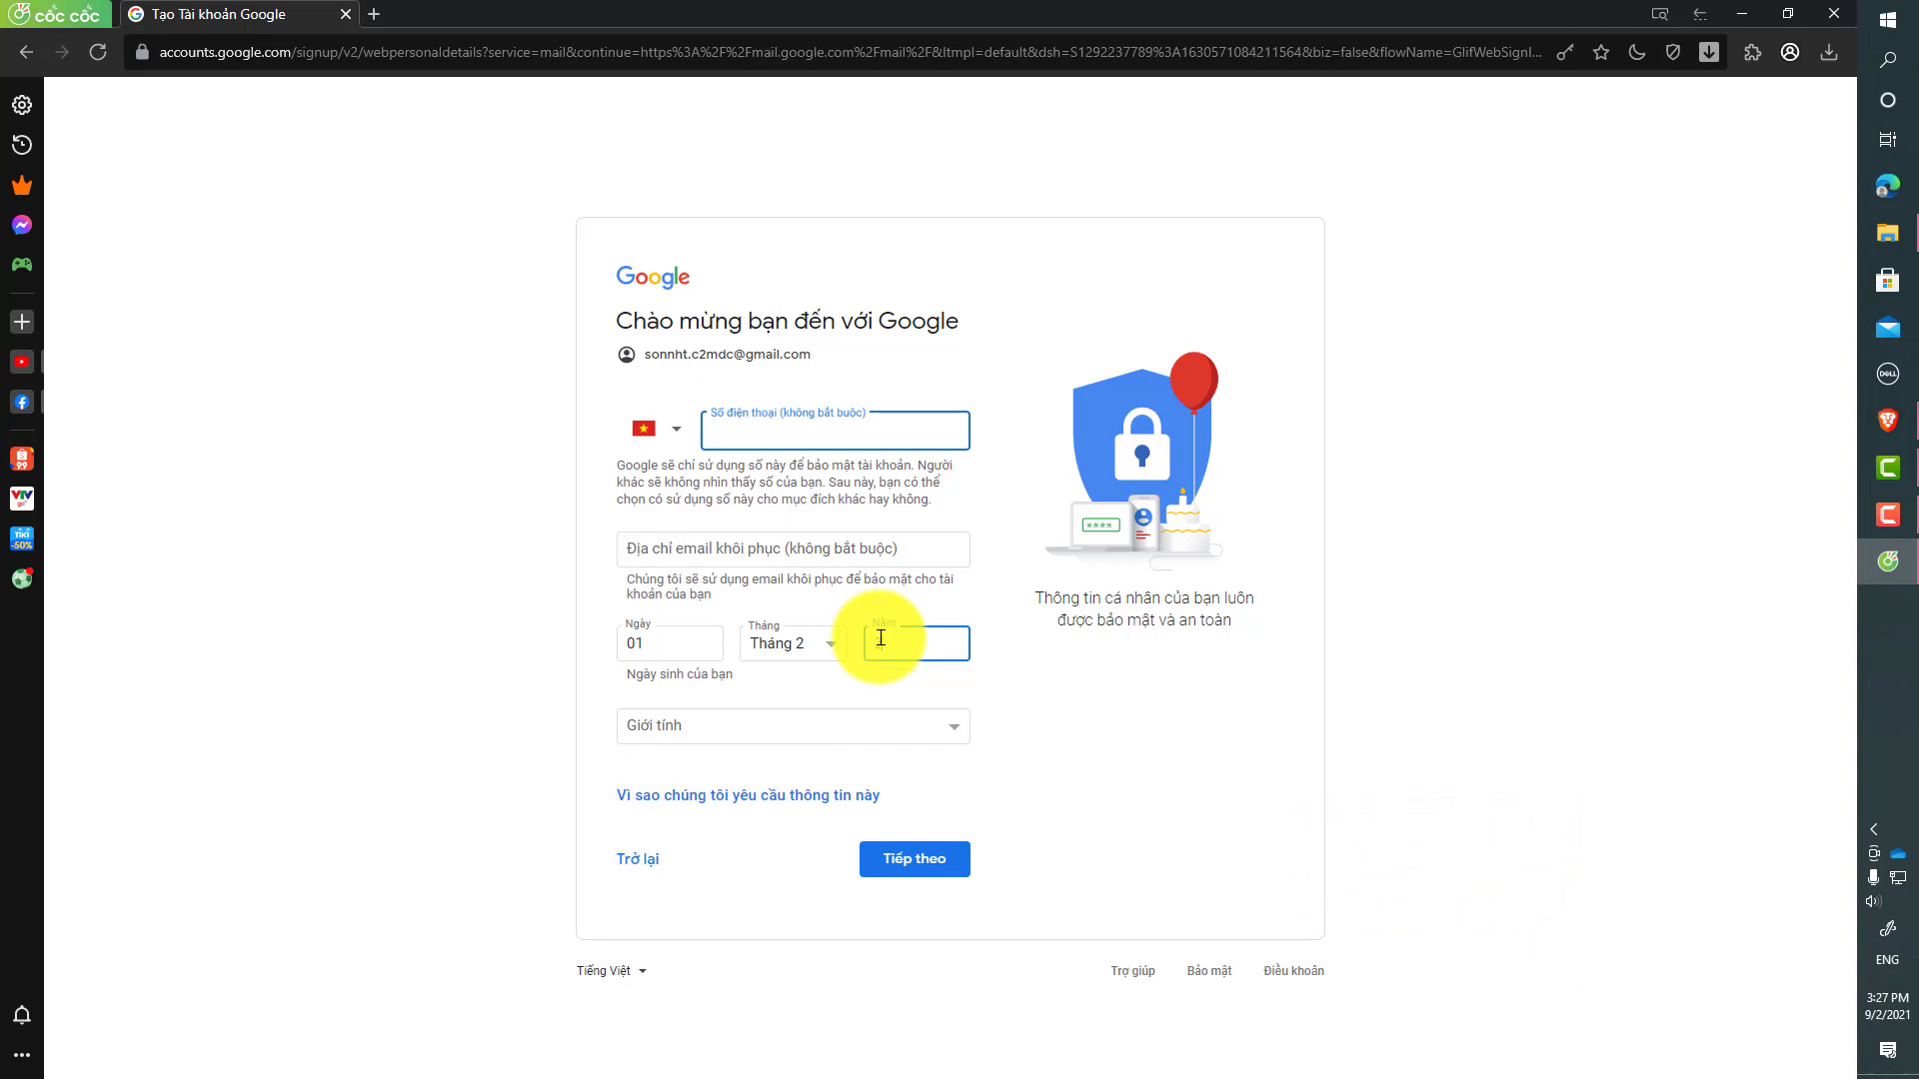
click(916, 726)
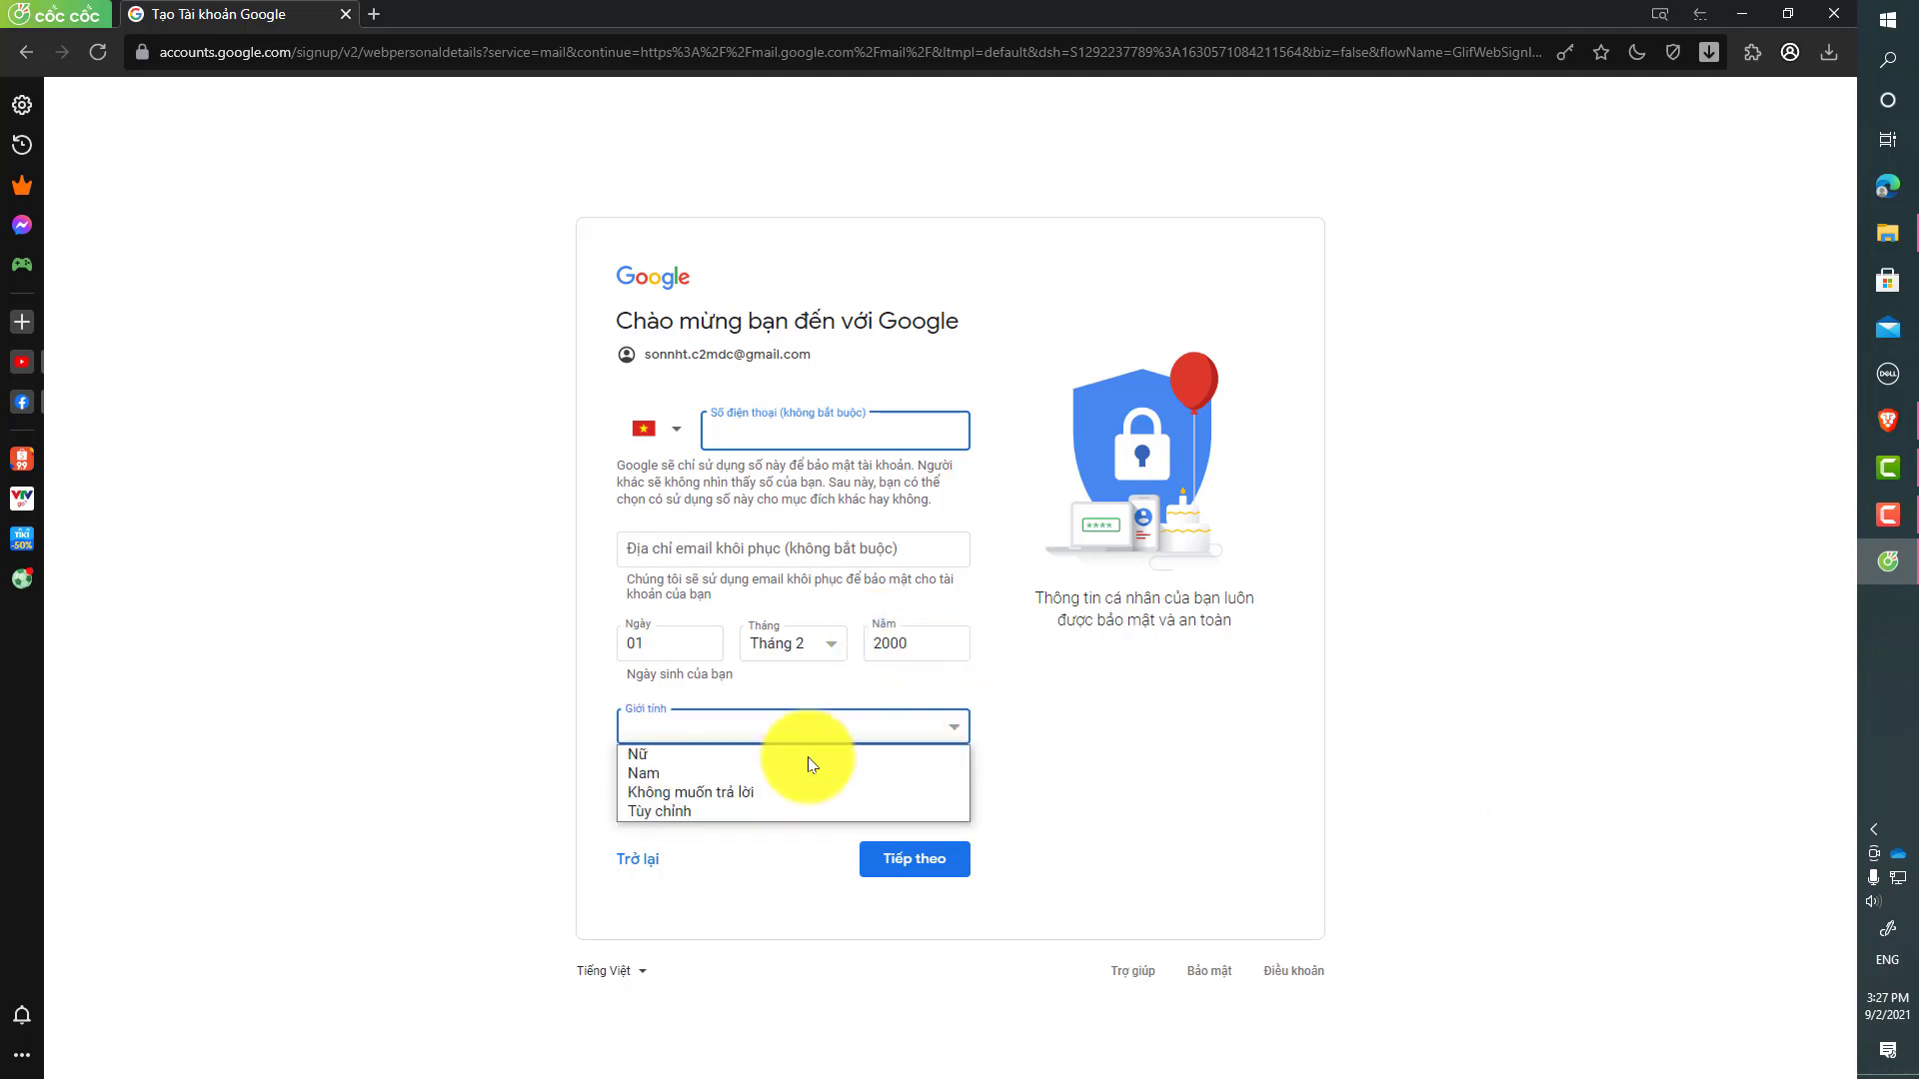
click(698, 769)
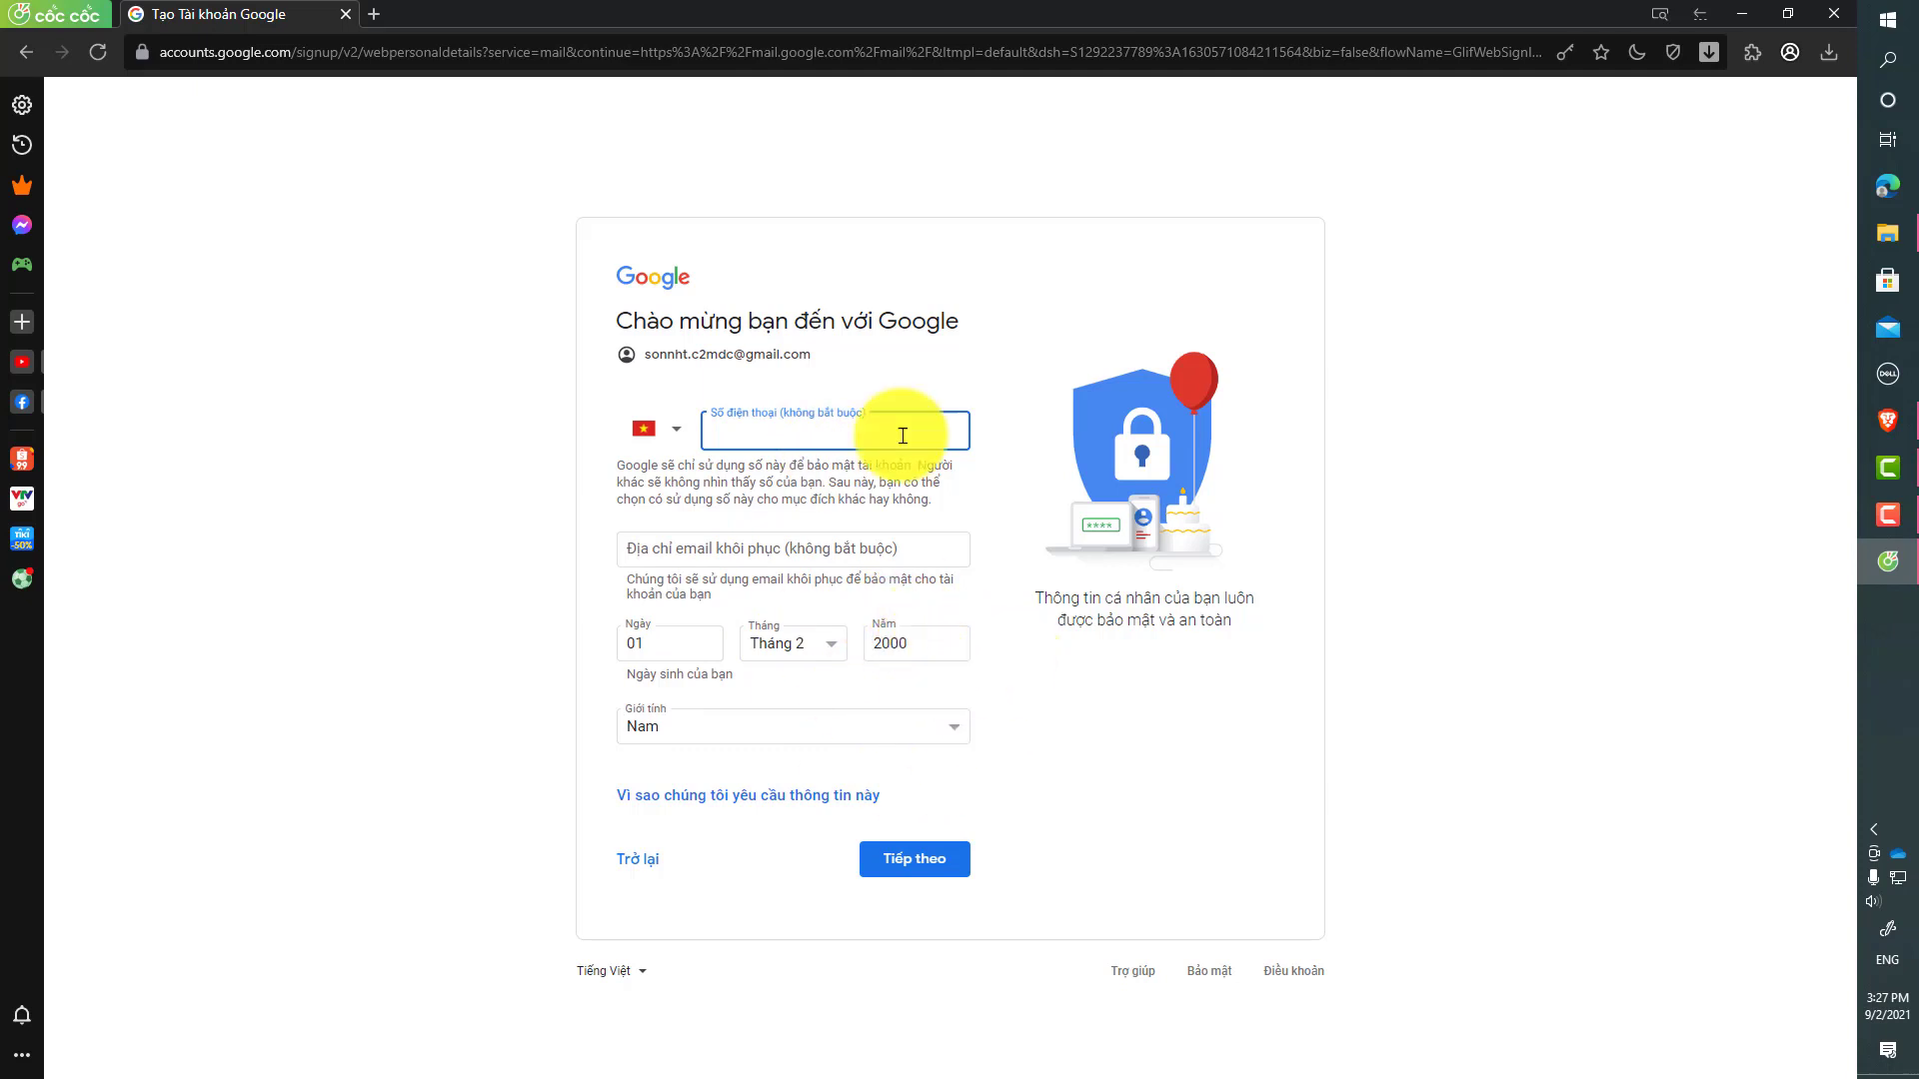
click(937, 874)
Accept Google's privacy and terms with 'Tôi đồng ý' at the bottom of the page.
scroll(1048, 759, down, 15)
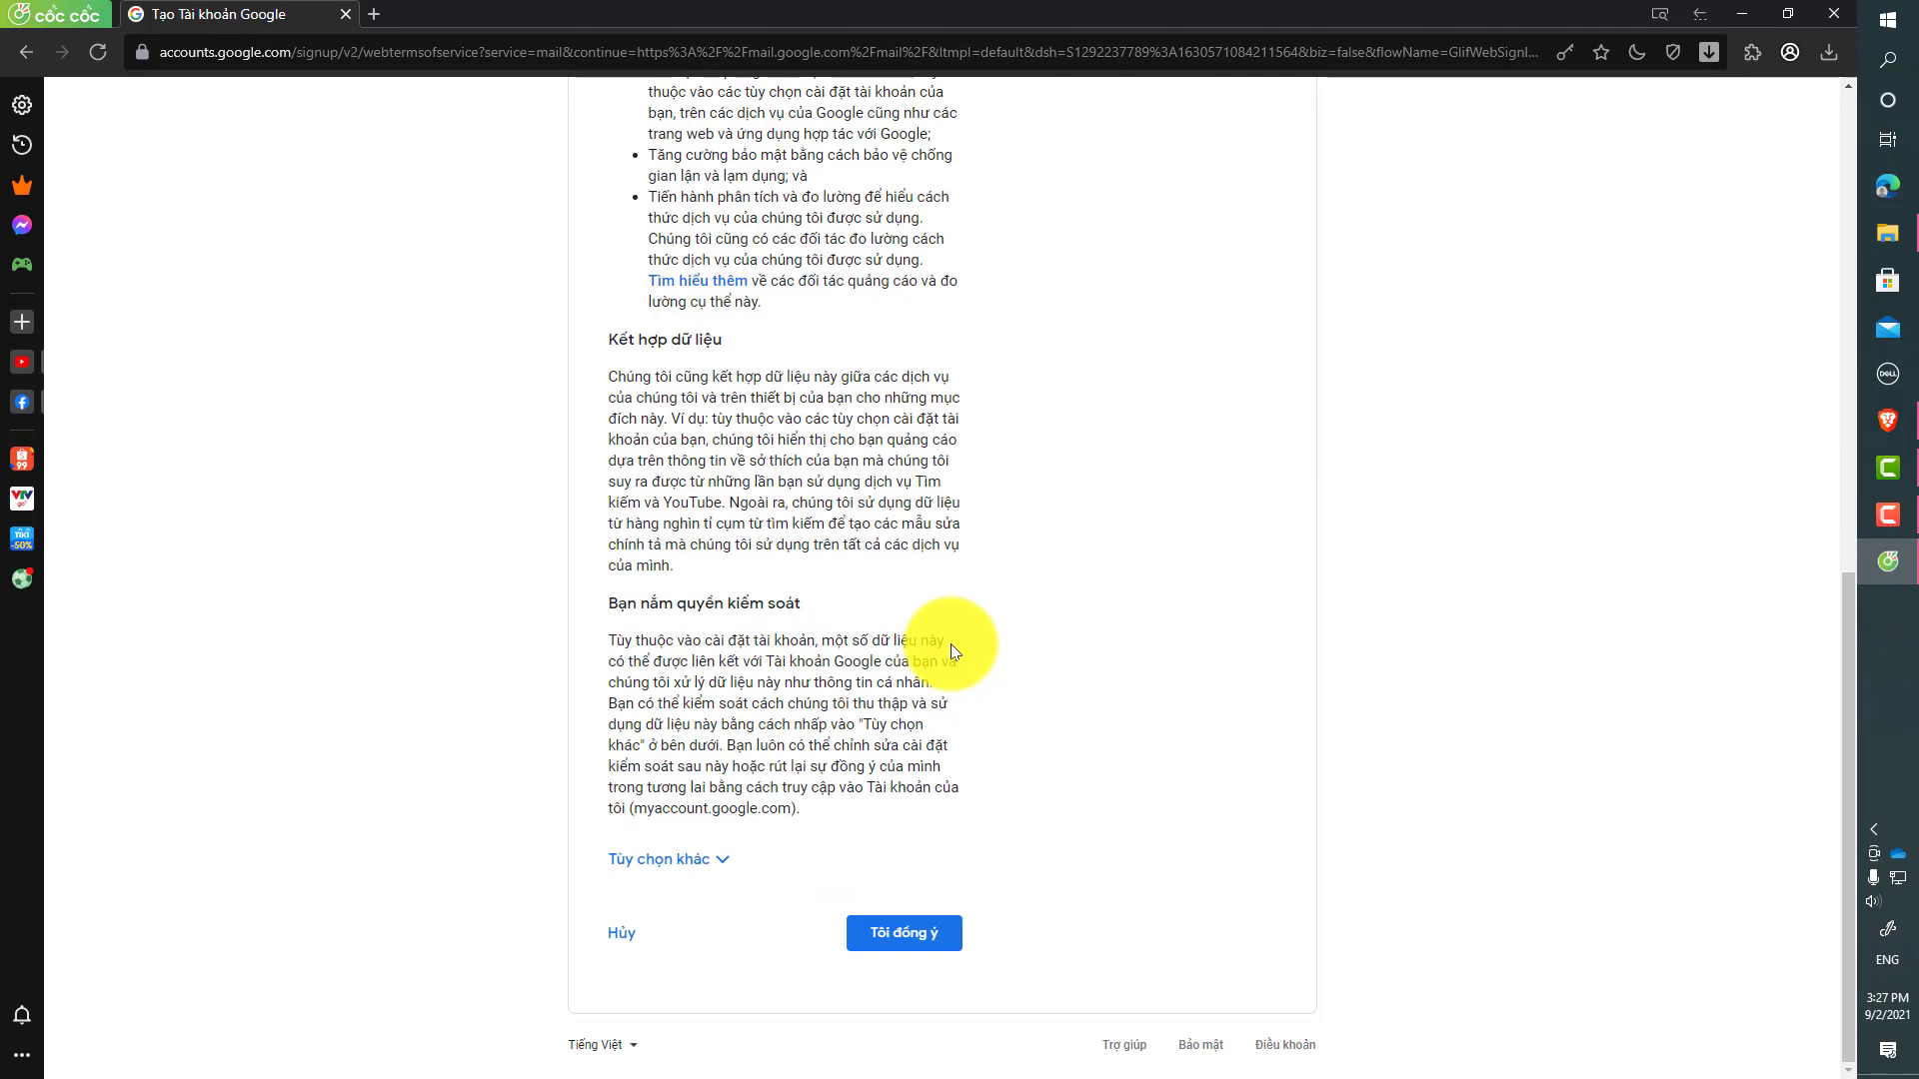
click(908, 934)
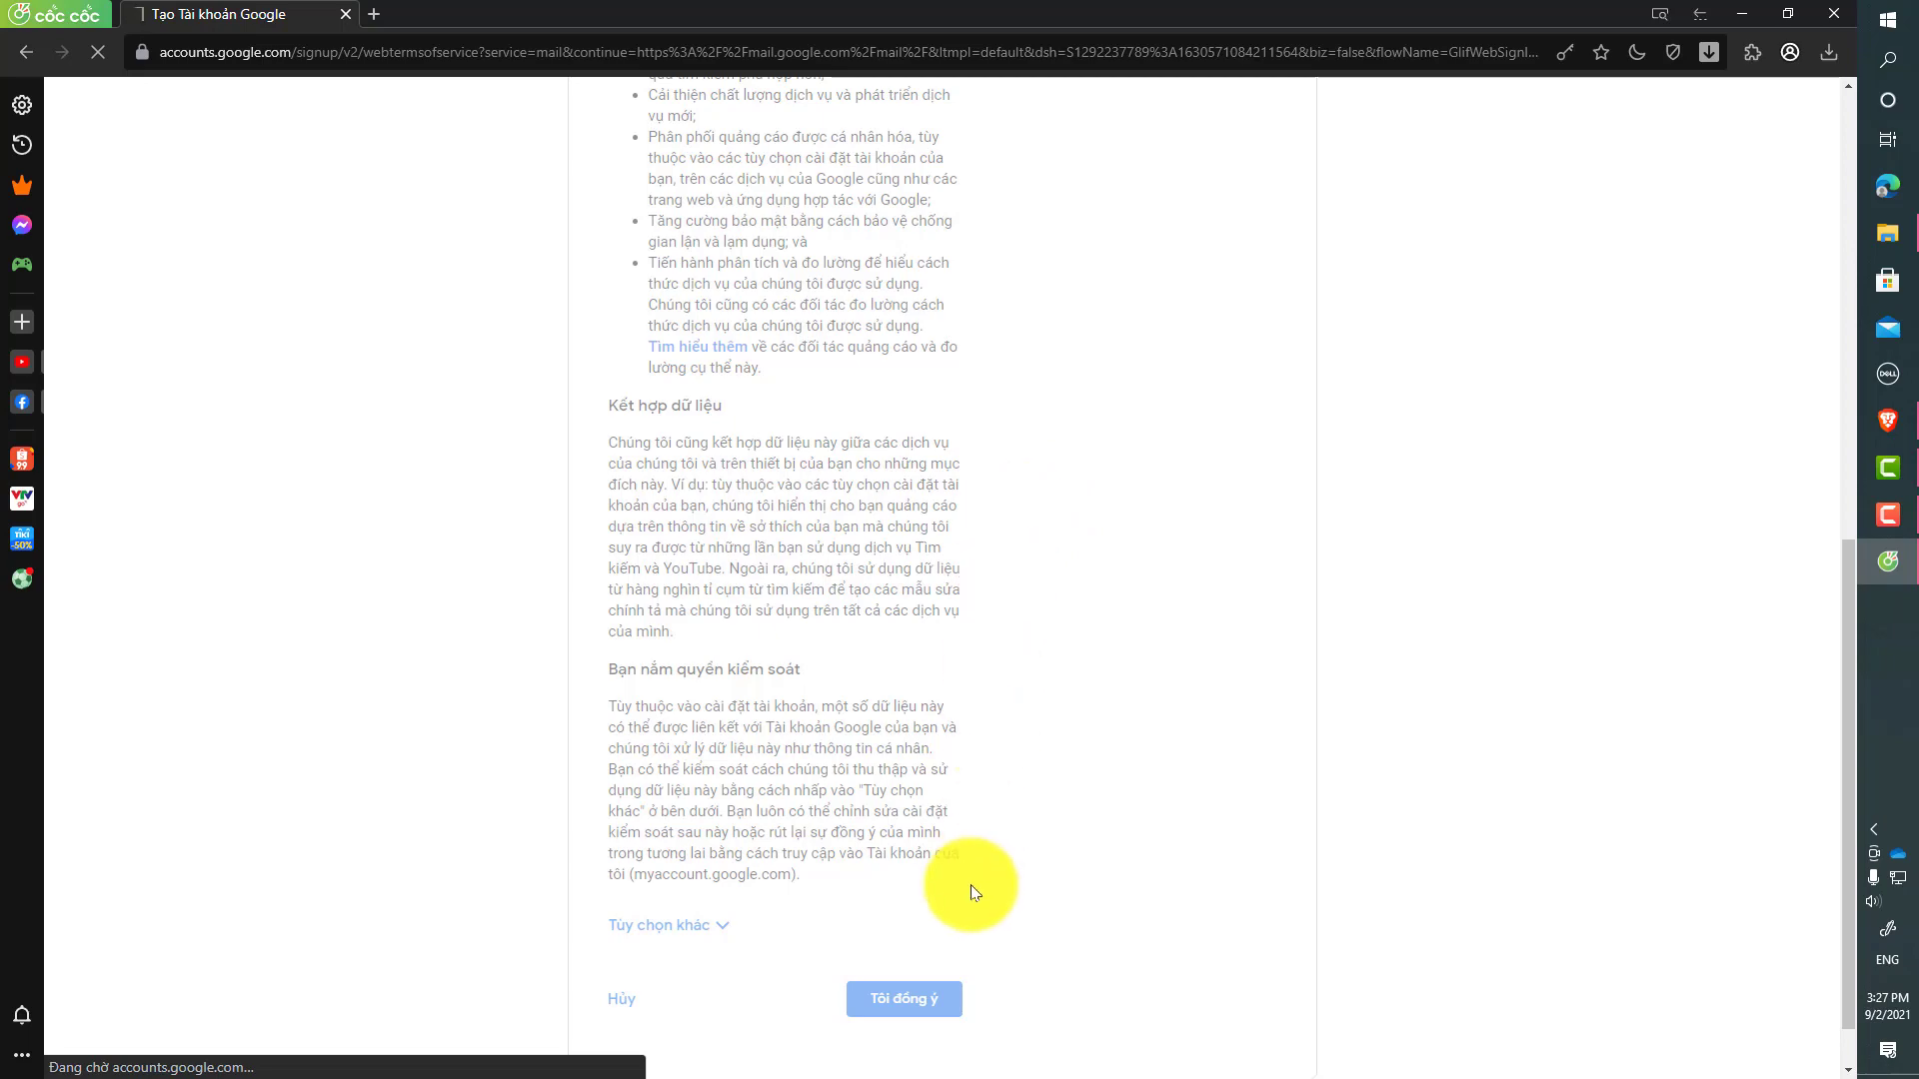
scroll(1005, 743, up, 9)
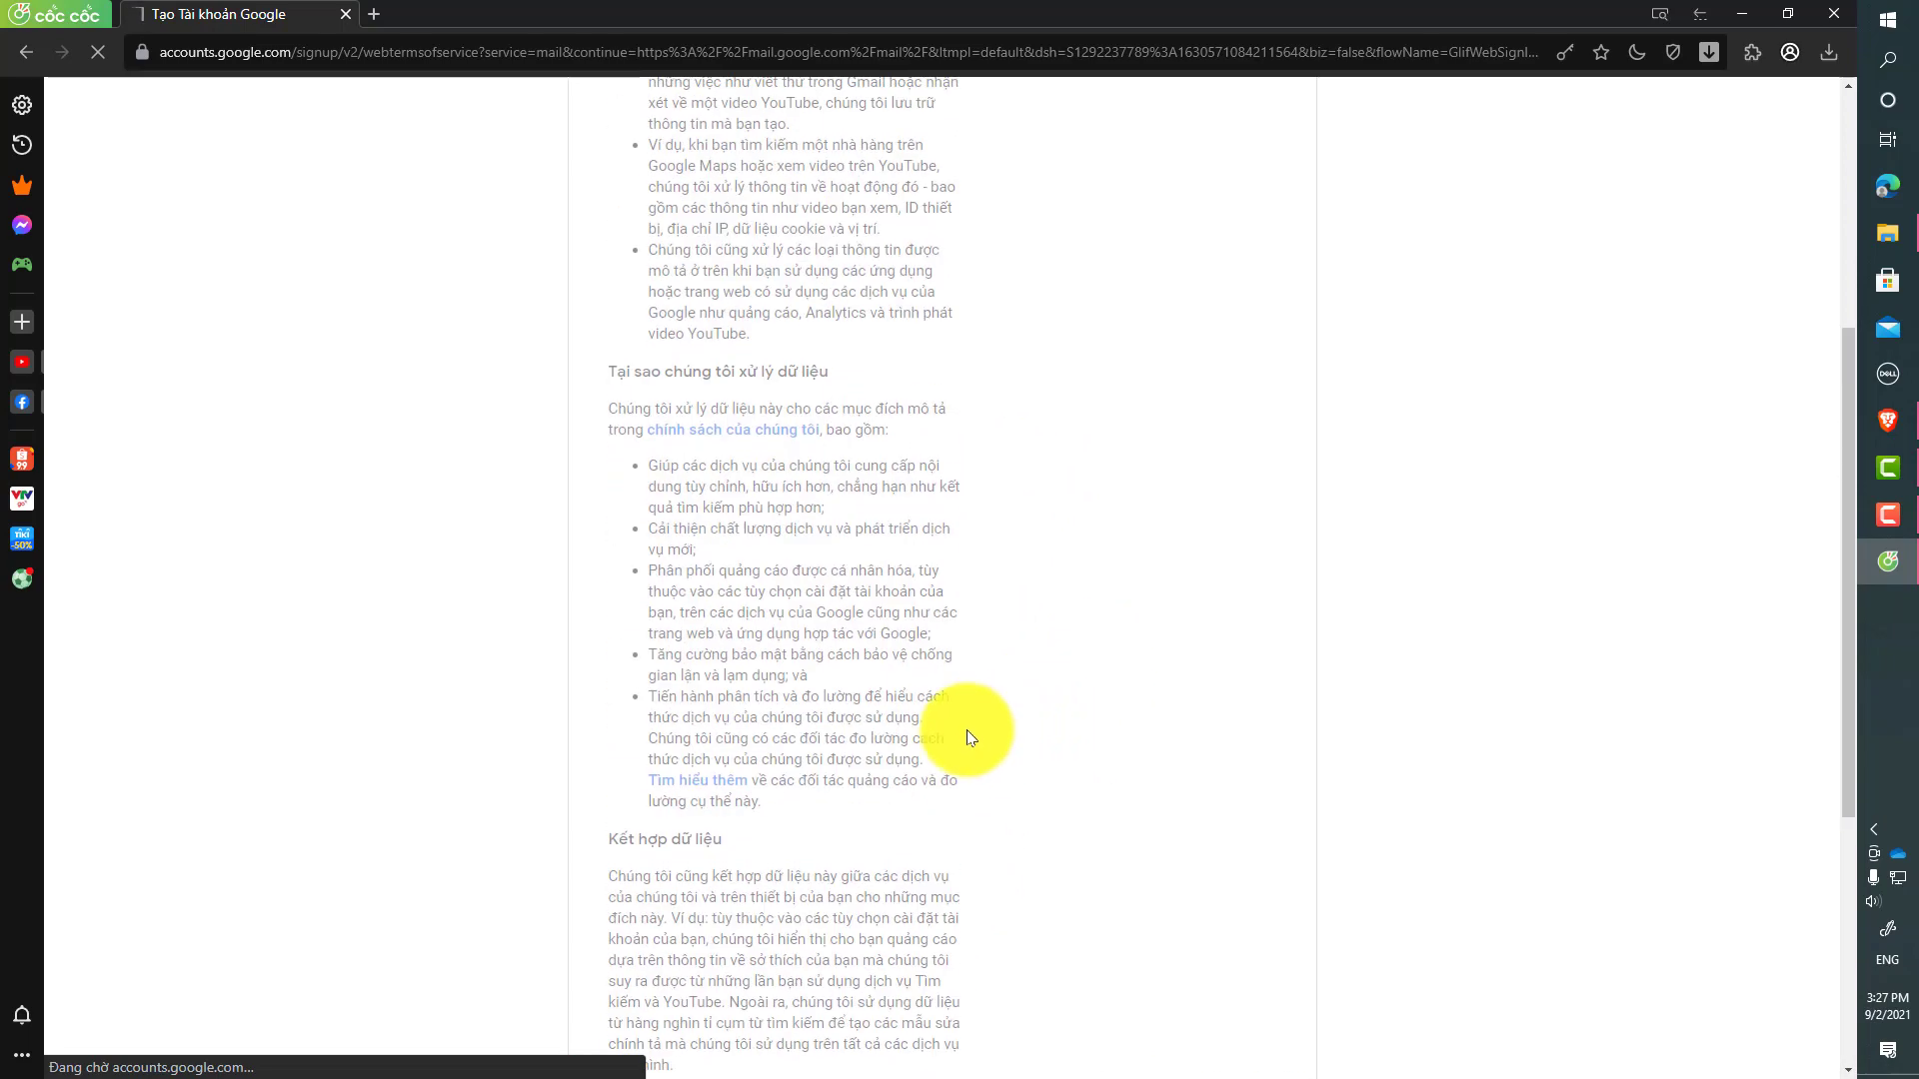
scroll(974, 740, down, 9)
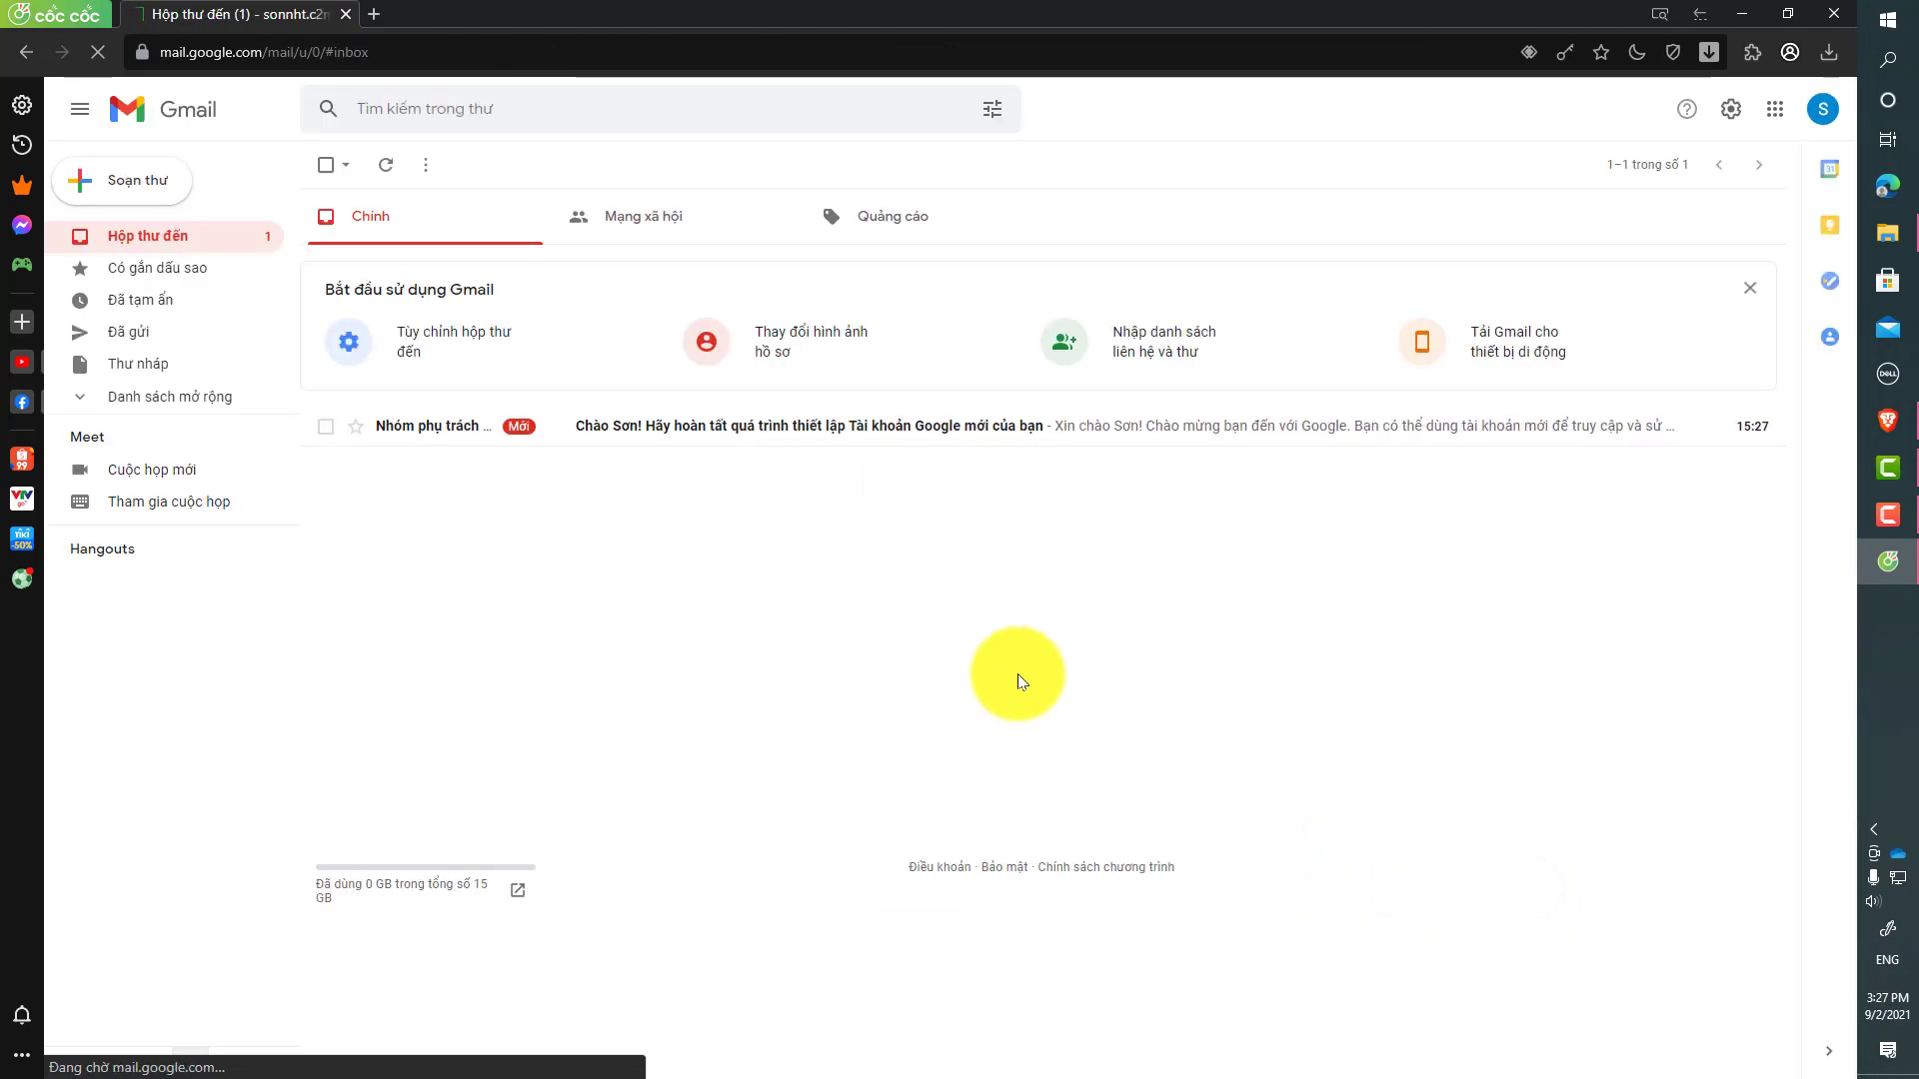
Read Google's welcome e-mail, dismiss the save-password prompt, and show the Google apps grid.
click(708, 430)
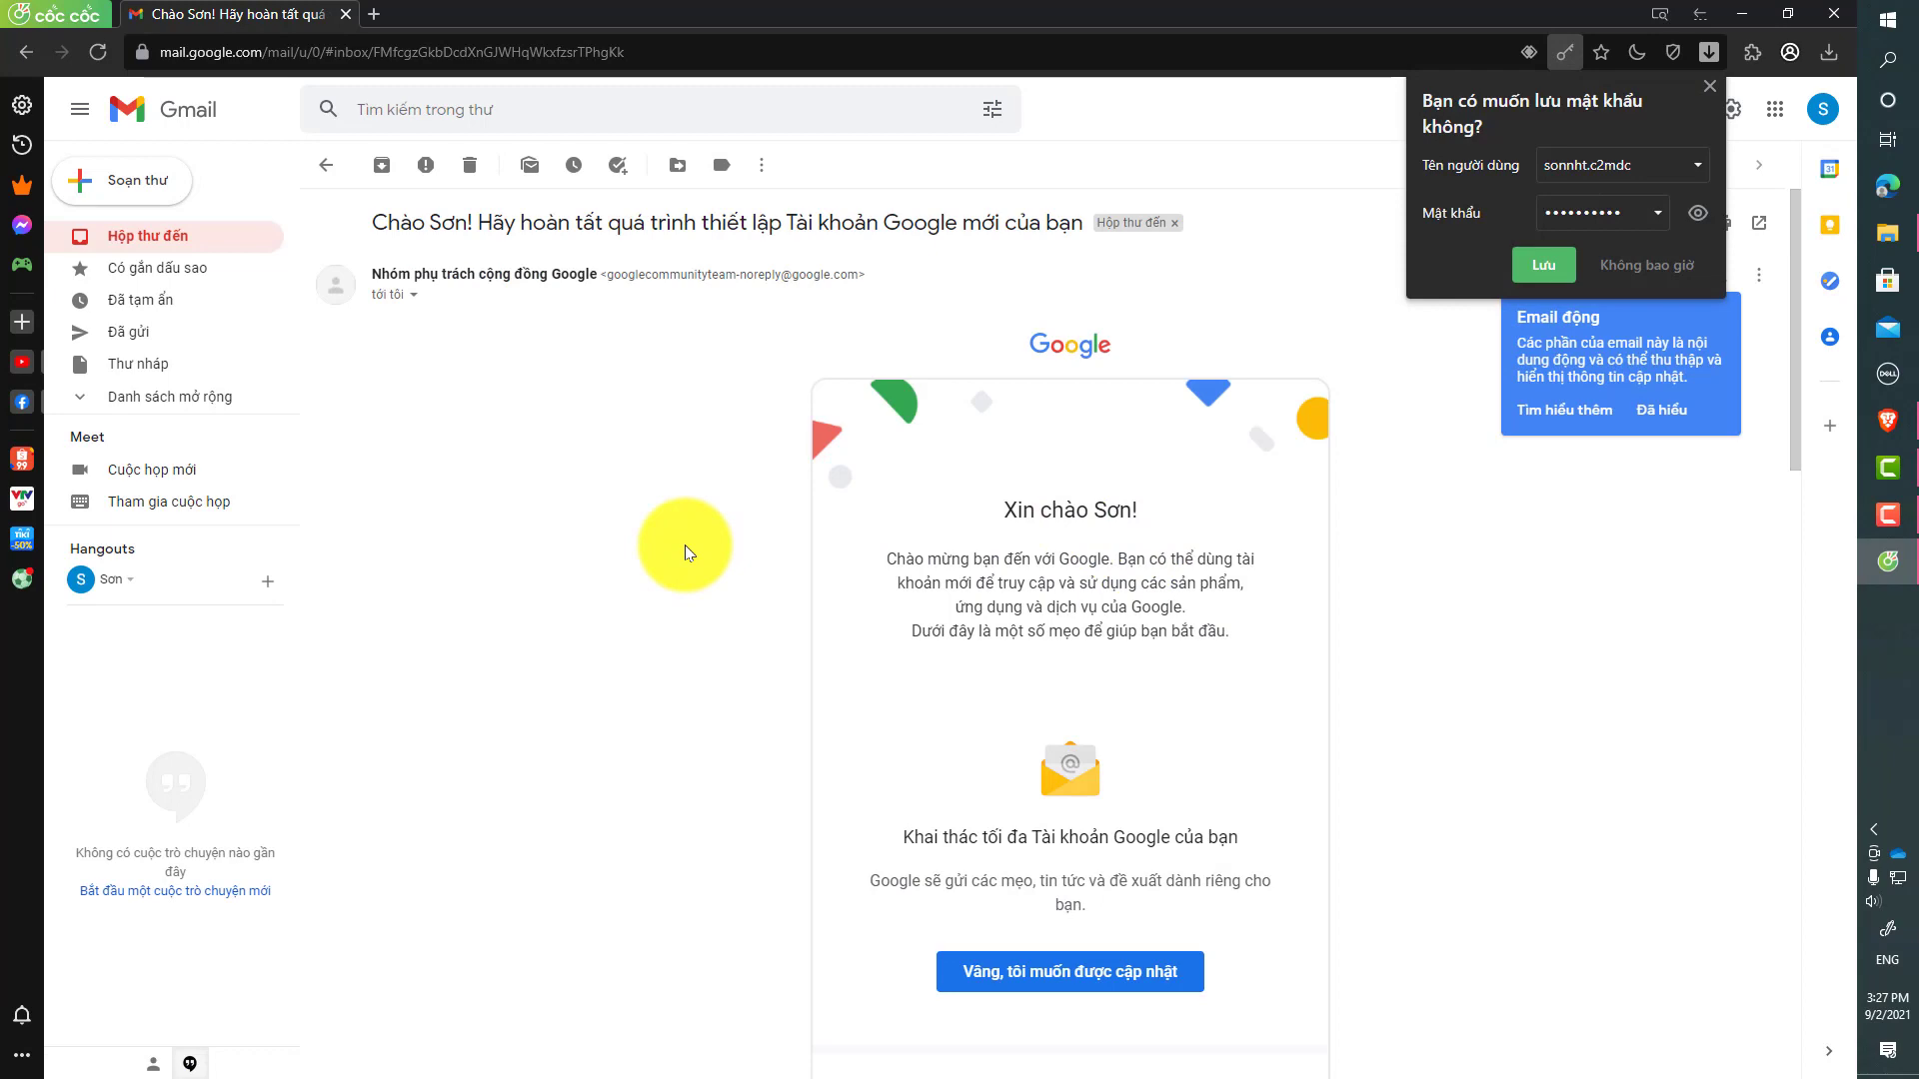
scroll(685, 543, down, 4)
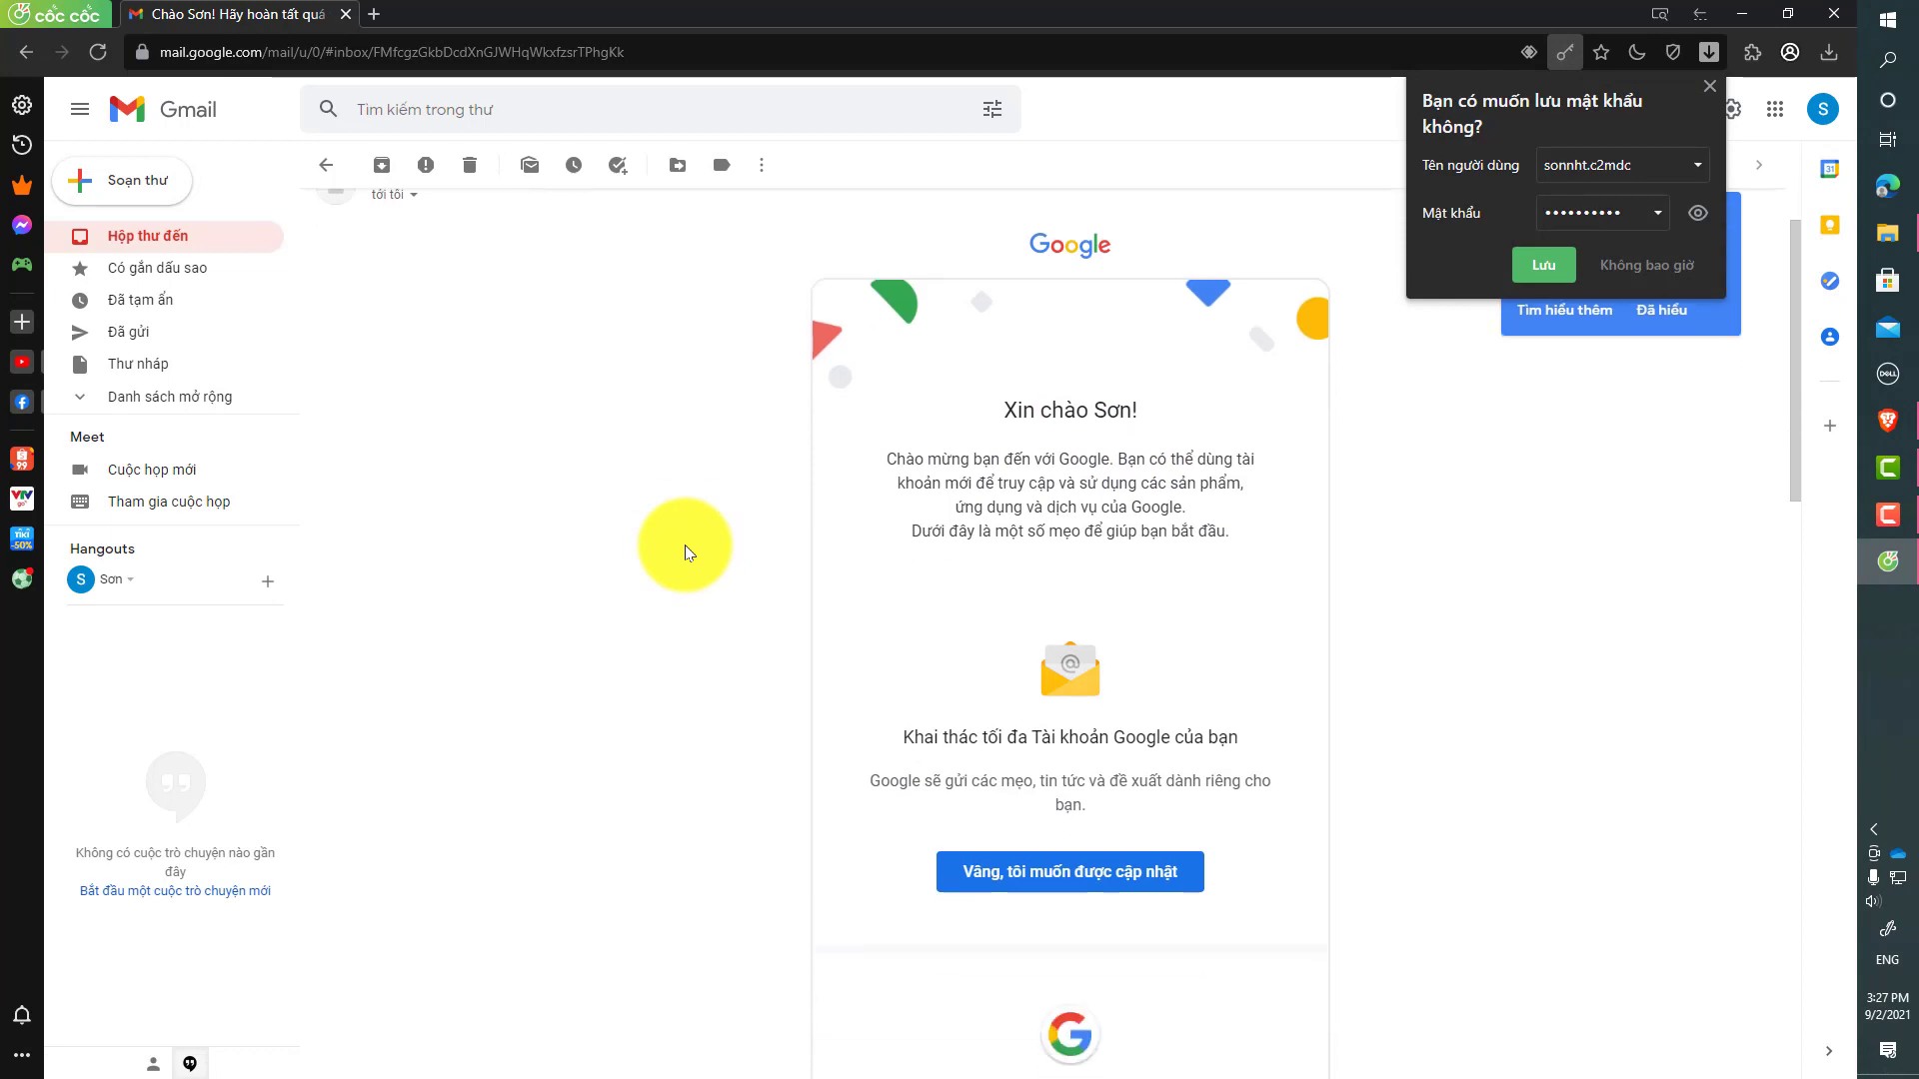
scroll(685, 552, down, 4)
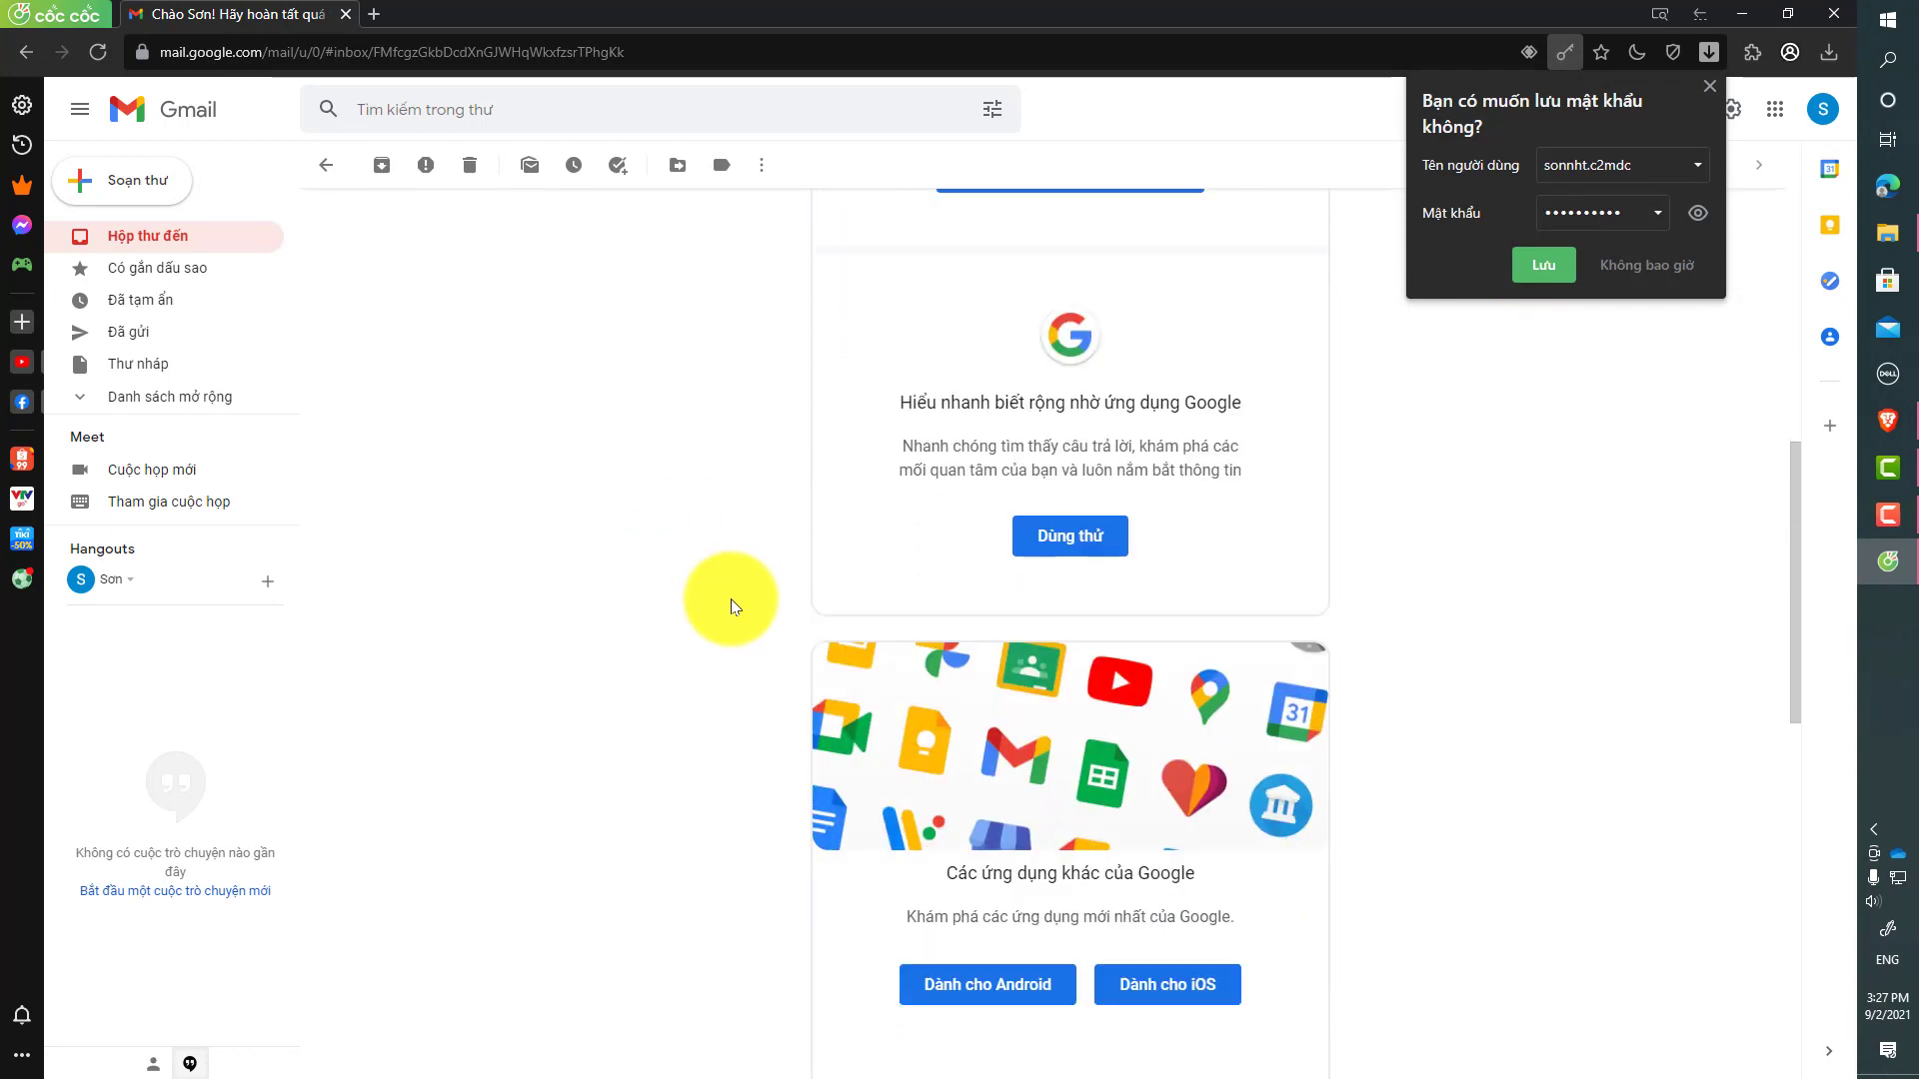
scroll(717, 602, up, 8)
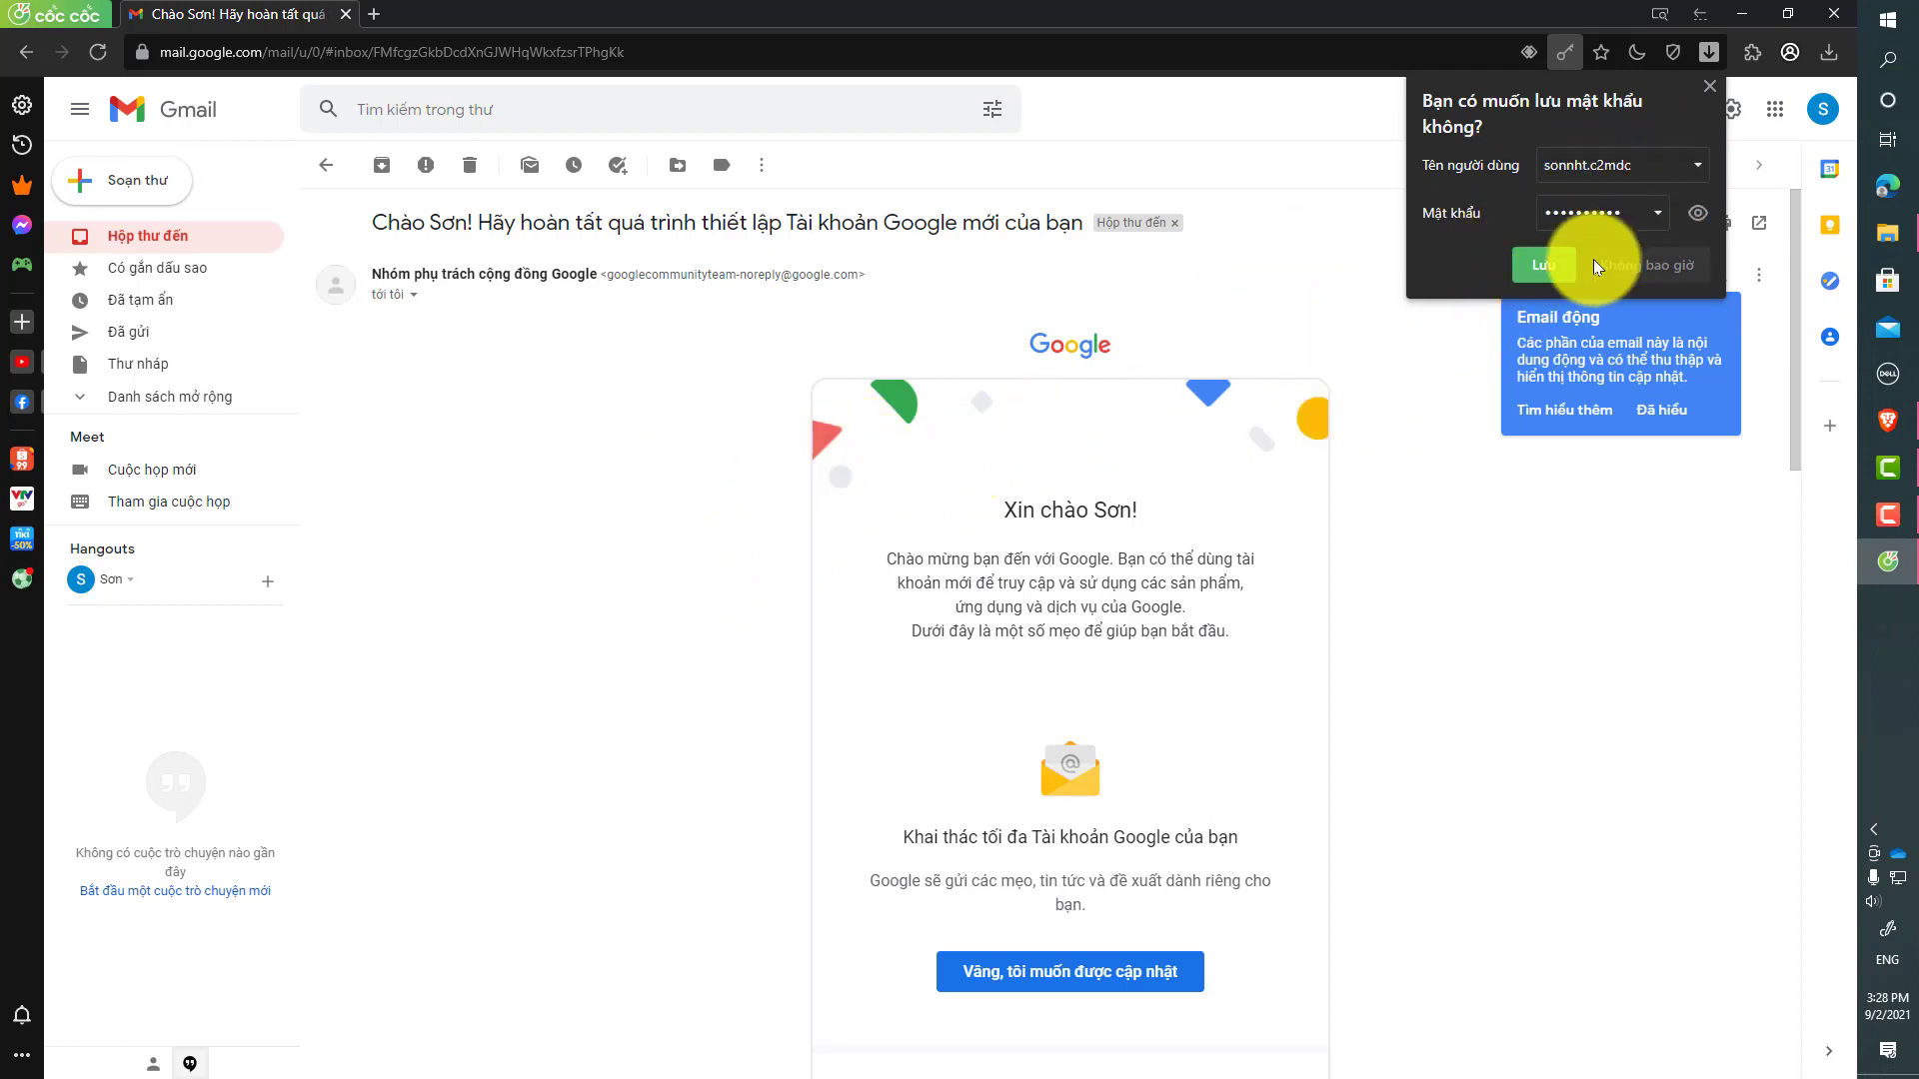
click(1637, 265)
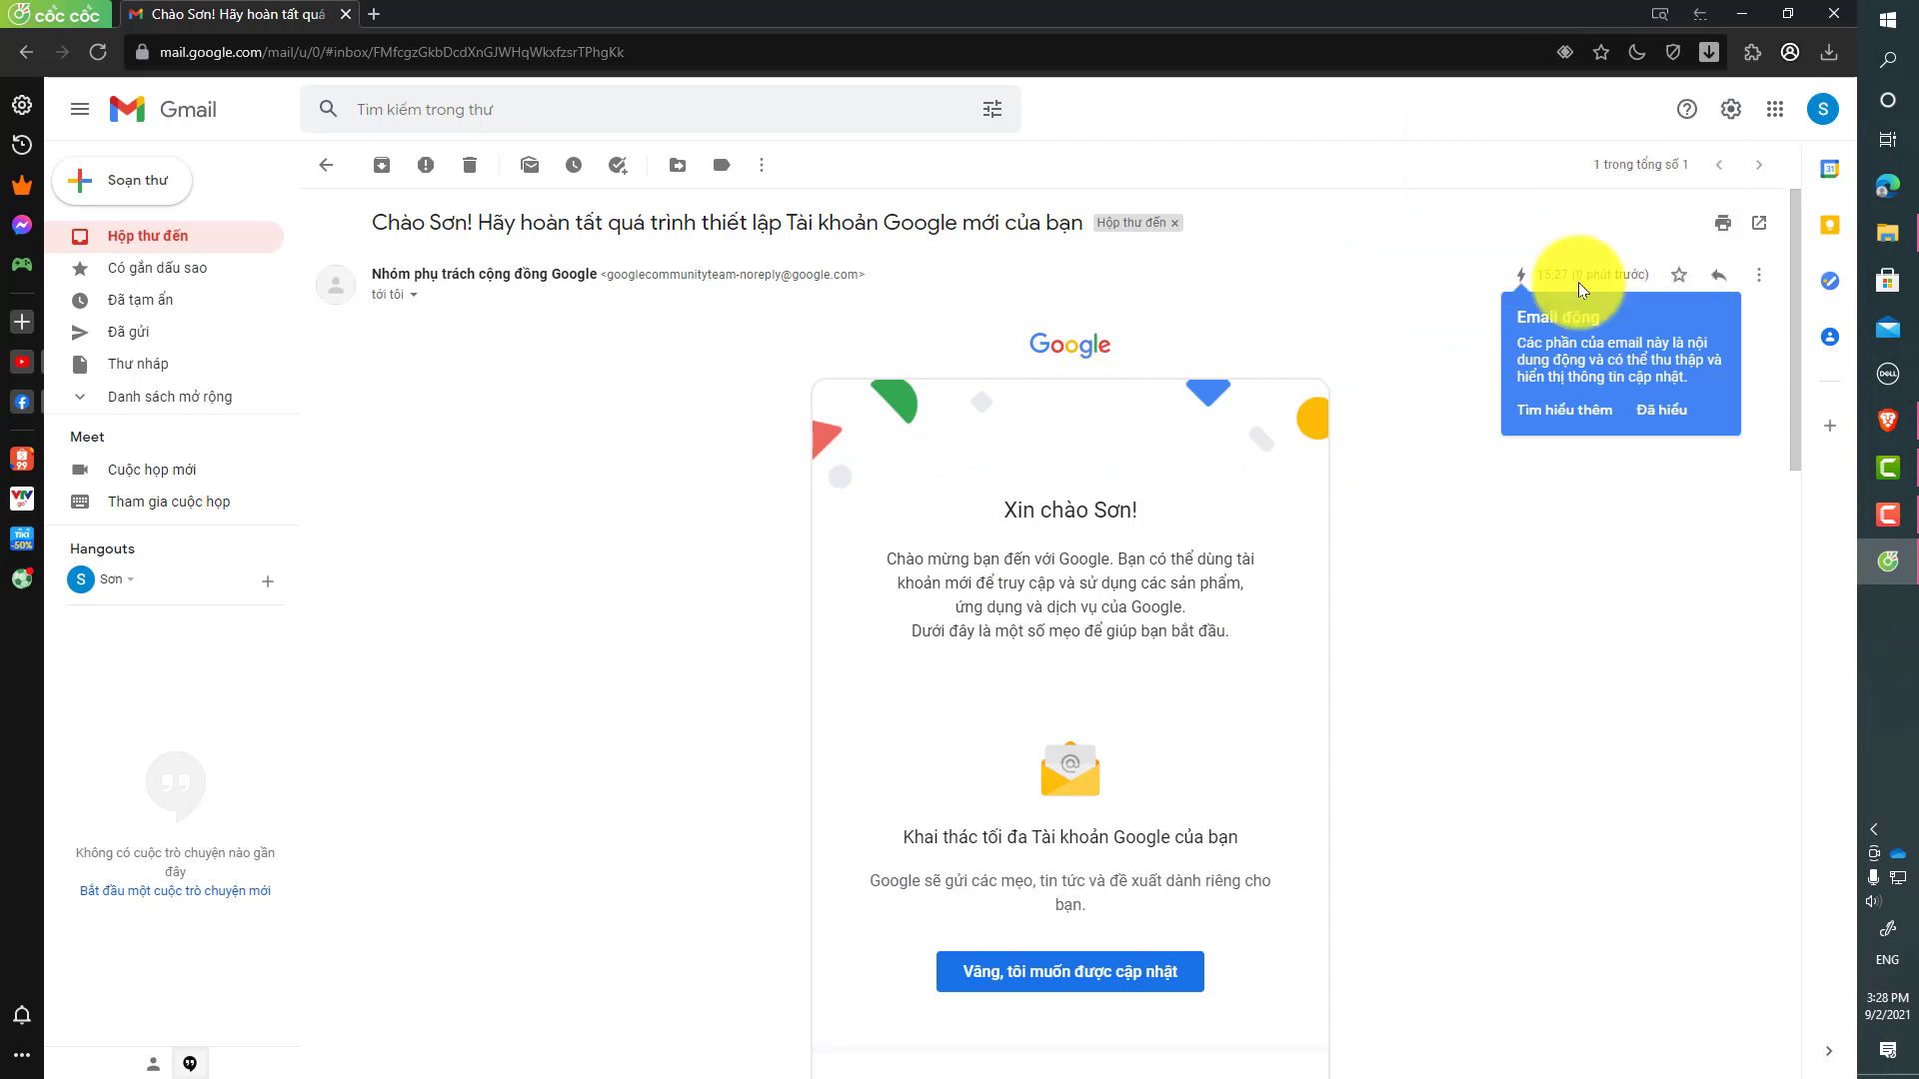
click(1775, 109)
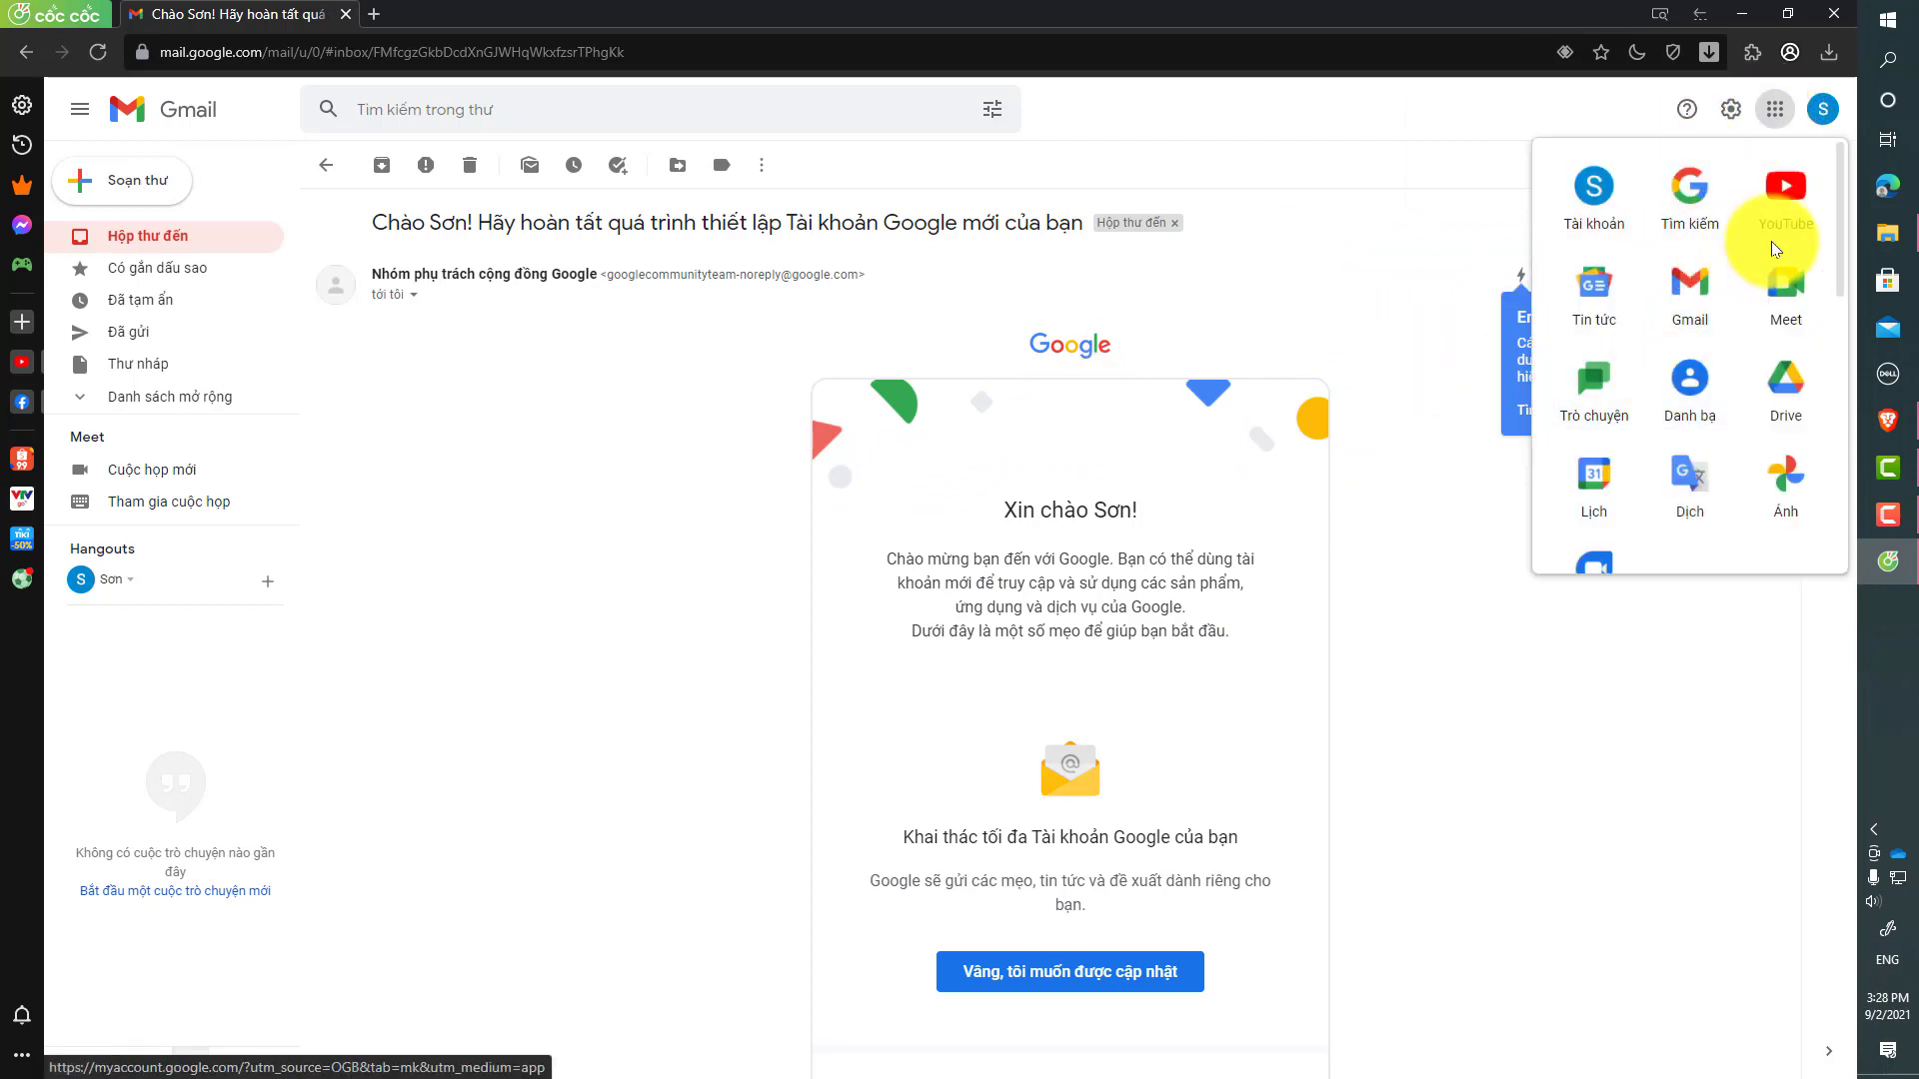
Open Lớp học from the Google apps list and continue into Classroom with the new account.
scroll(1689, 379, down, 5)
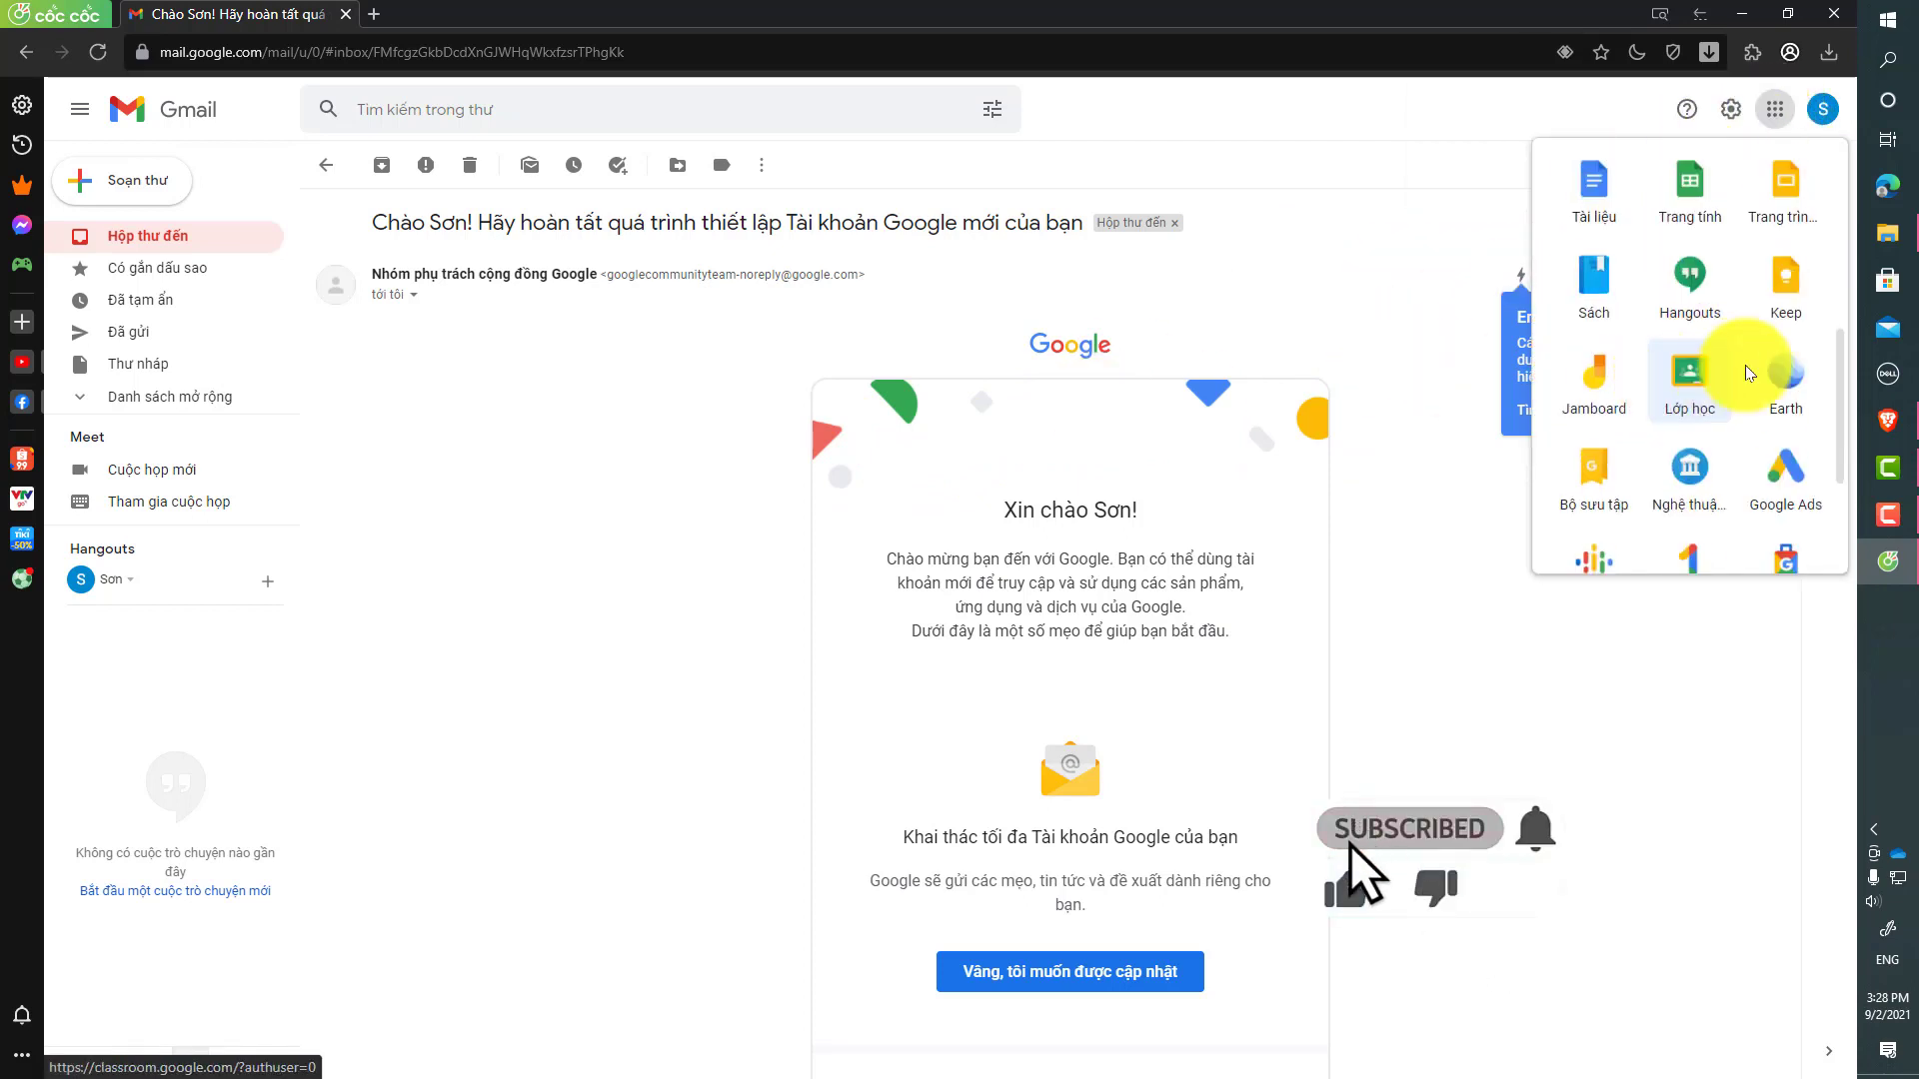
click(1780, 111)
click(1780, 111)
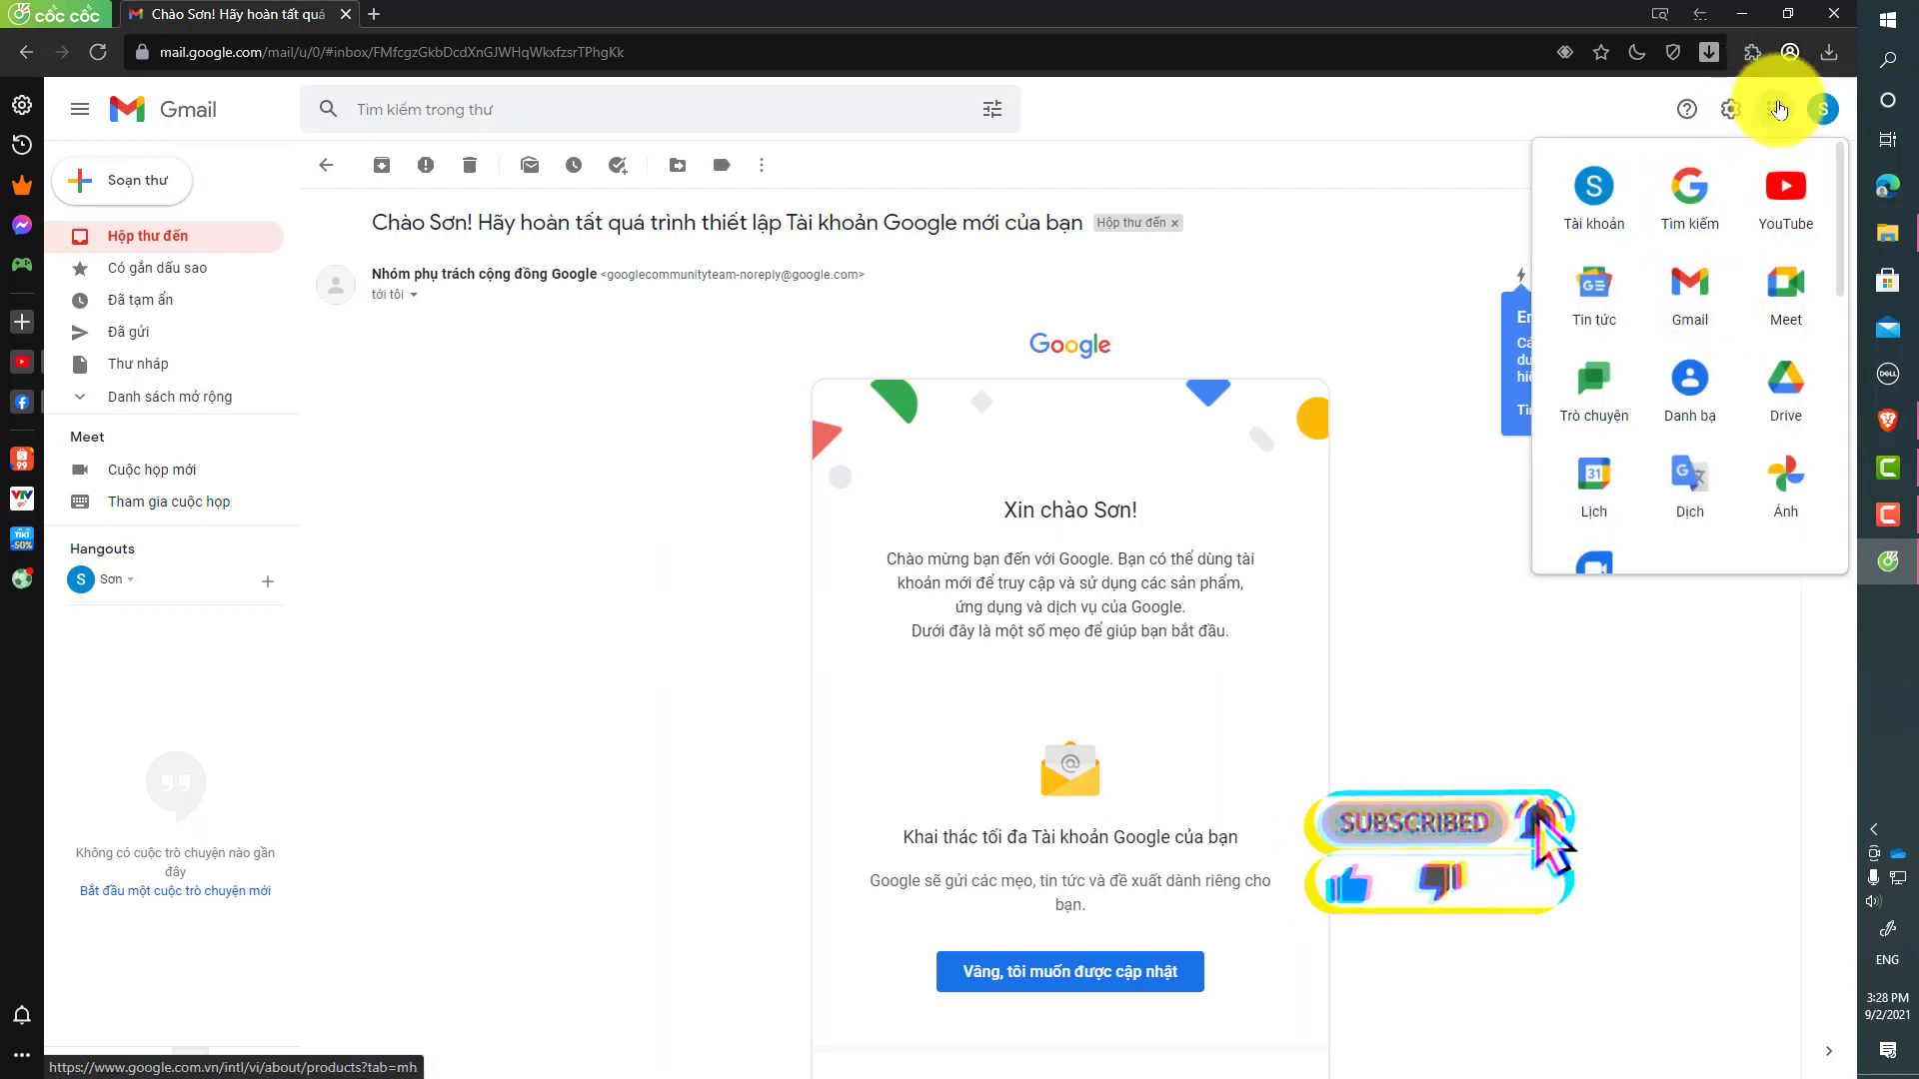
scroll(1739, 340, down, 5)
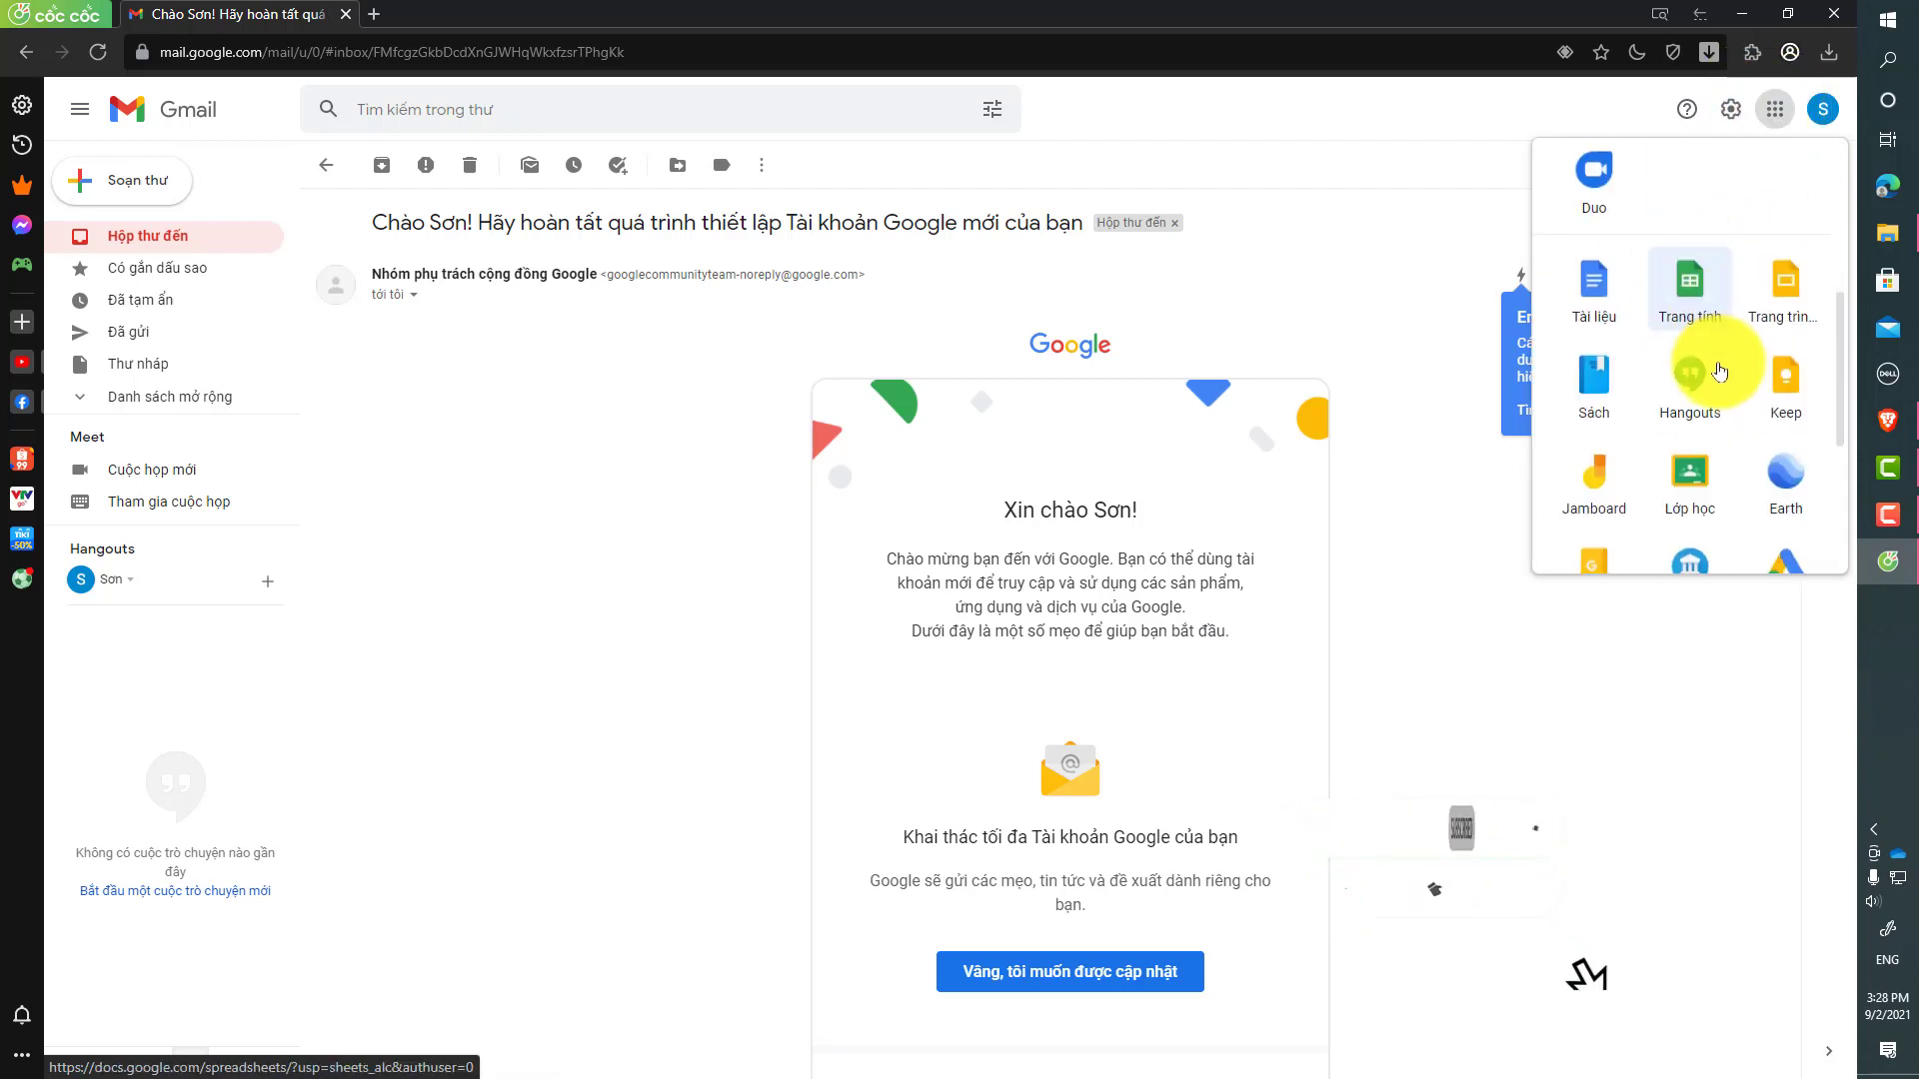
scroll(1689, 478, up, 5)
click(1691, 478)
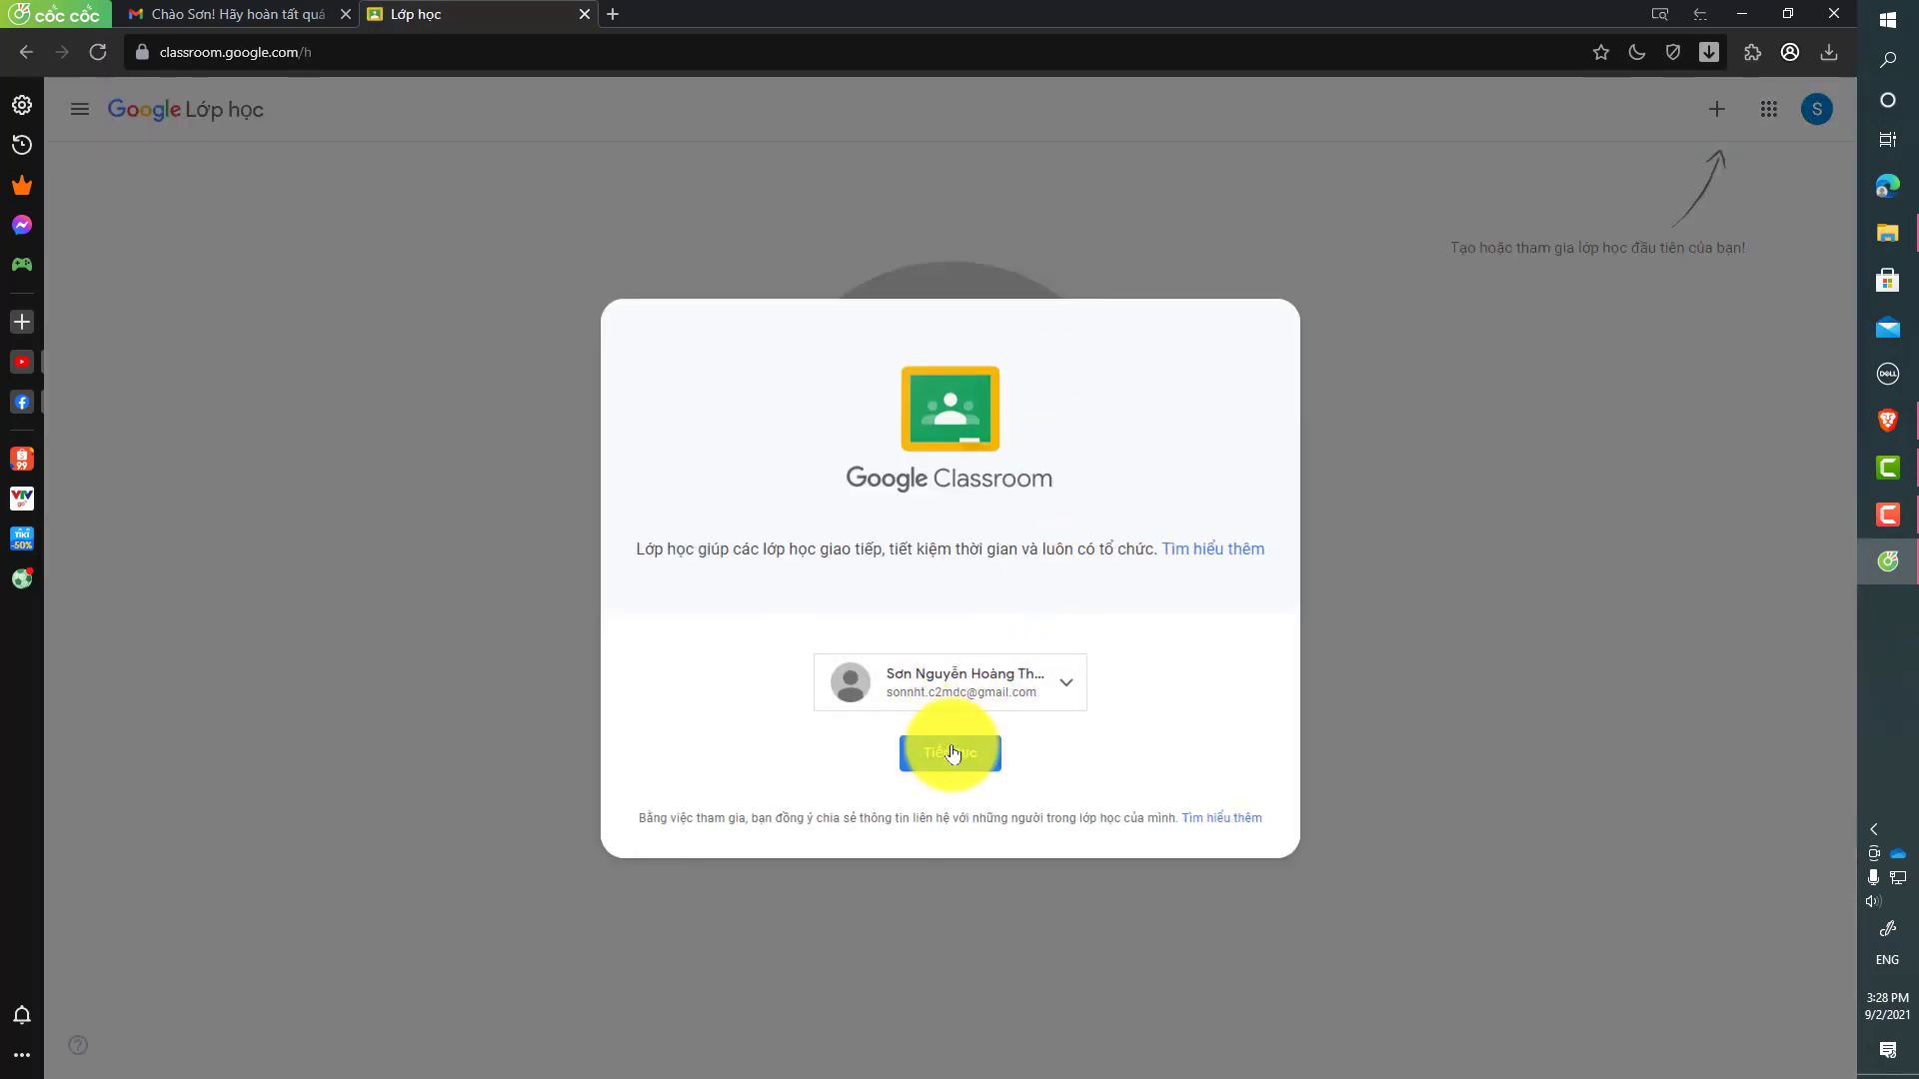
click(954, 759)
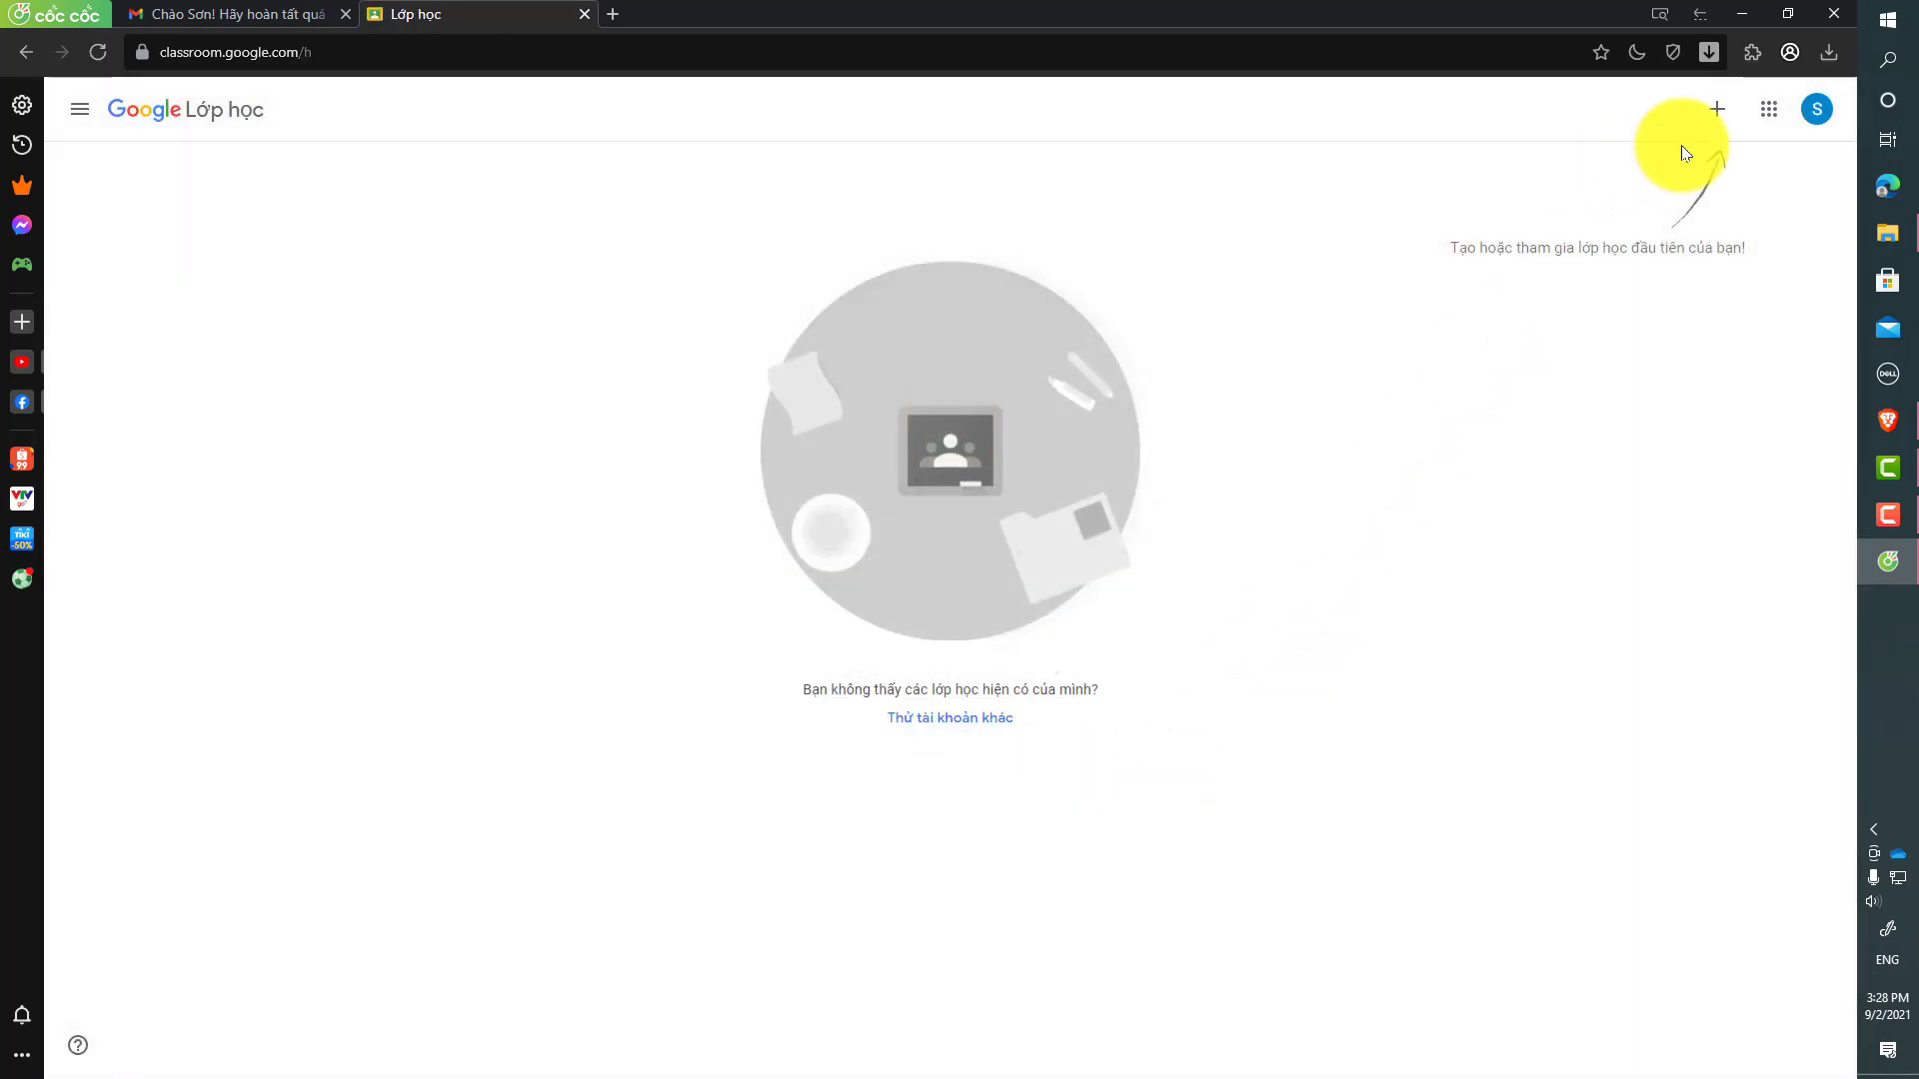
Choose 'Tham gia lớp học' from the + menu and select the Mã lớp field.
click(1717, 120)
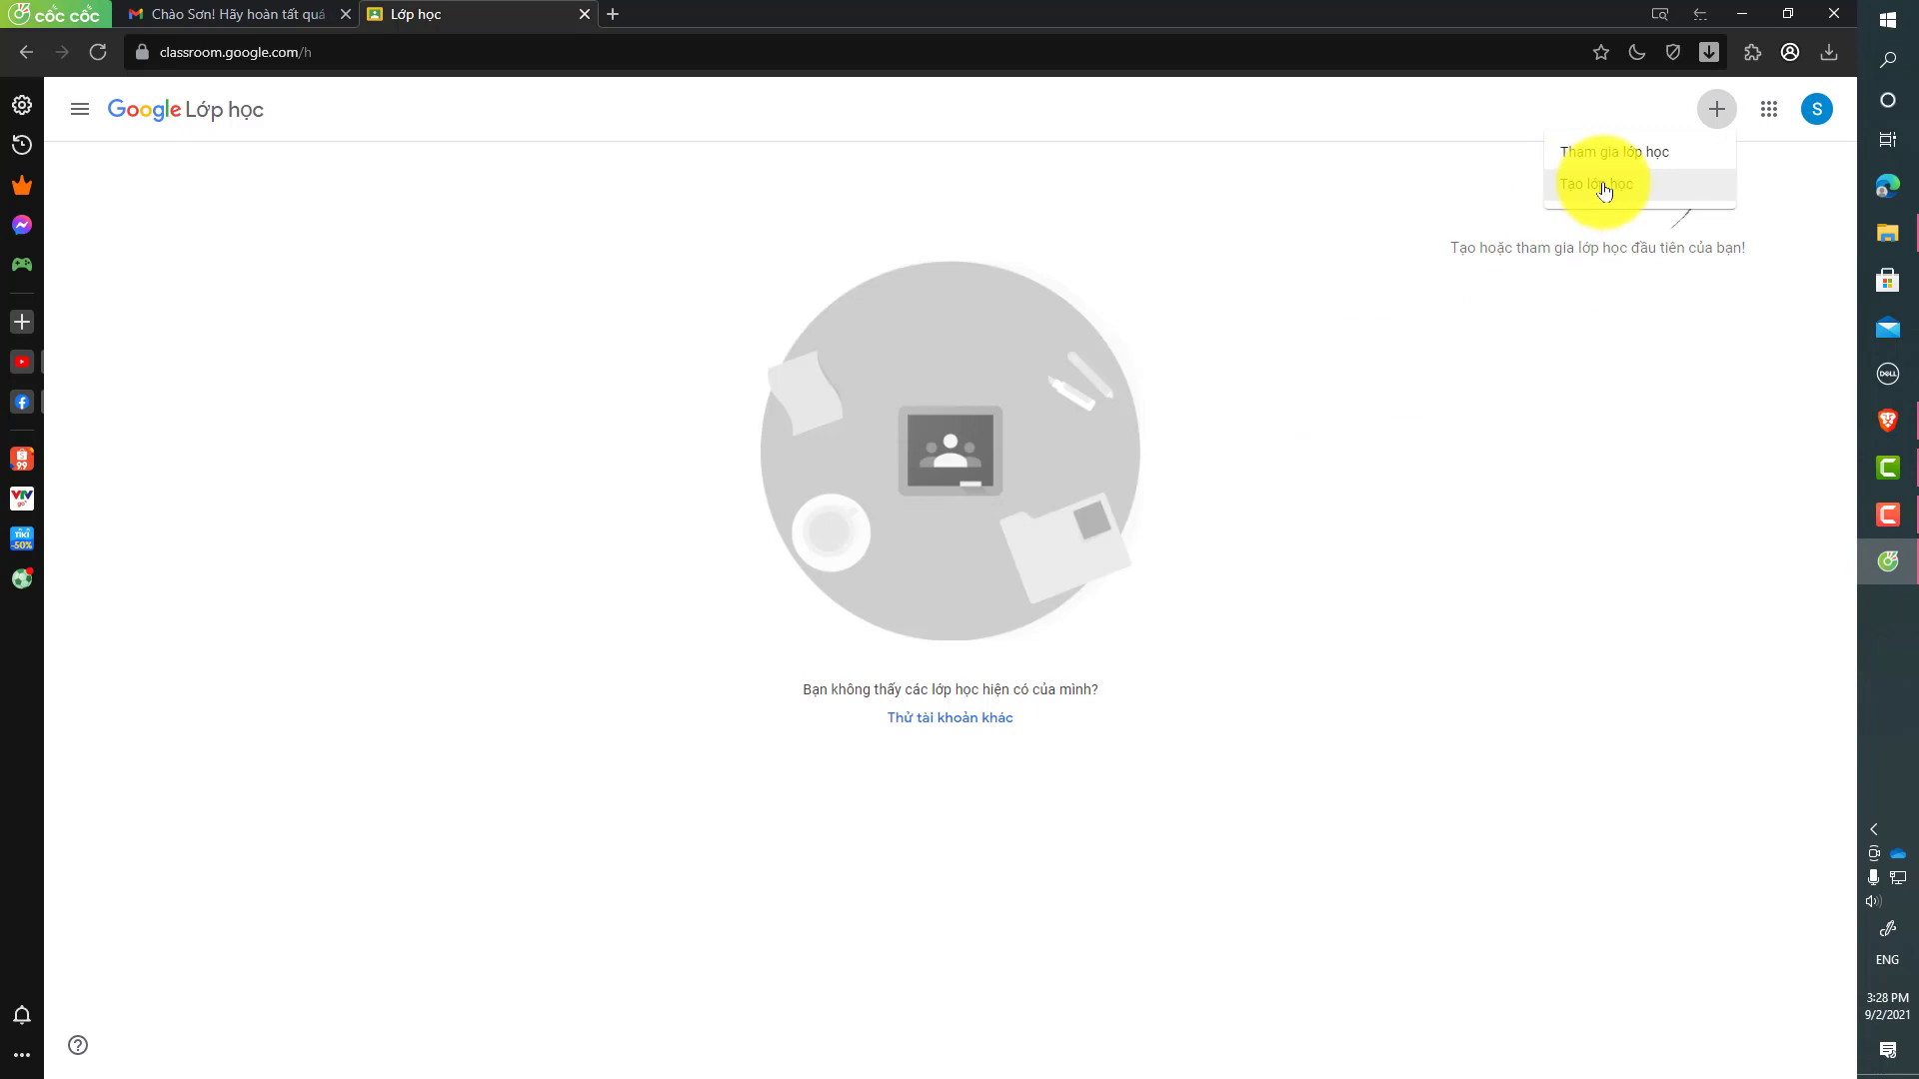
click(1624, 155)
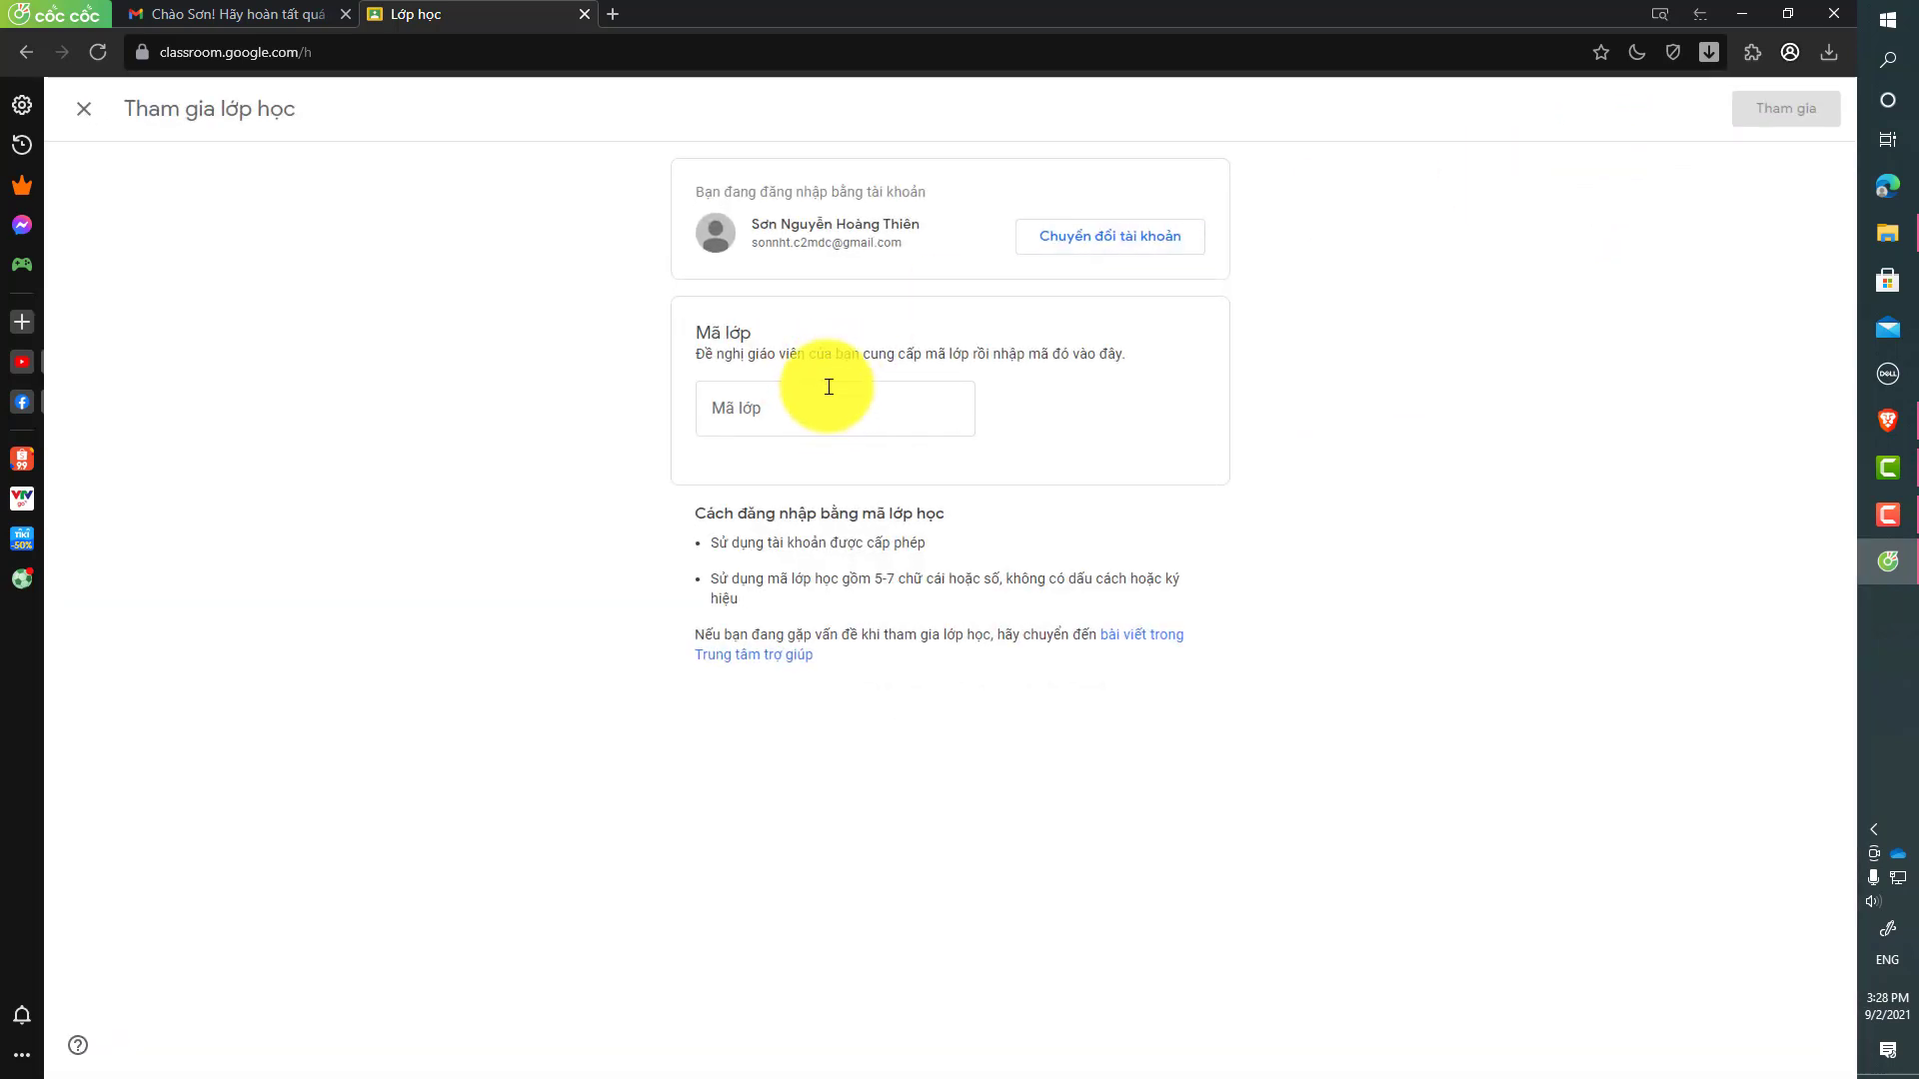
click(832, 402)
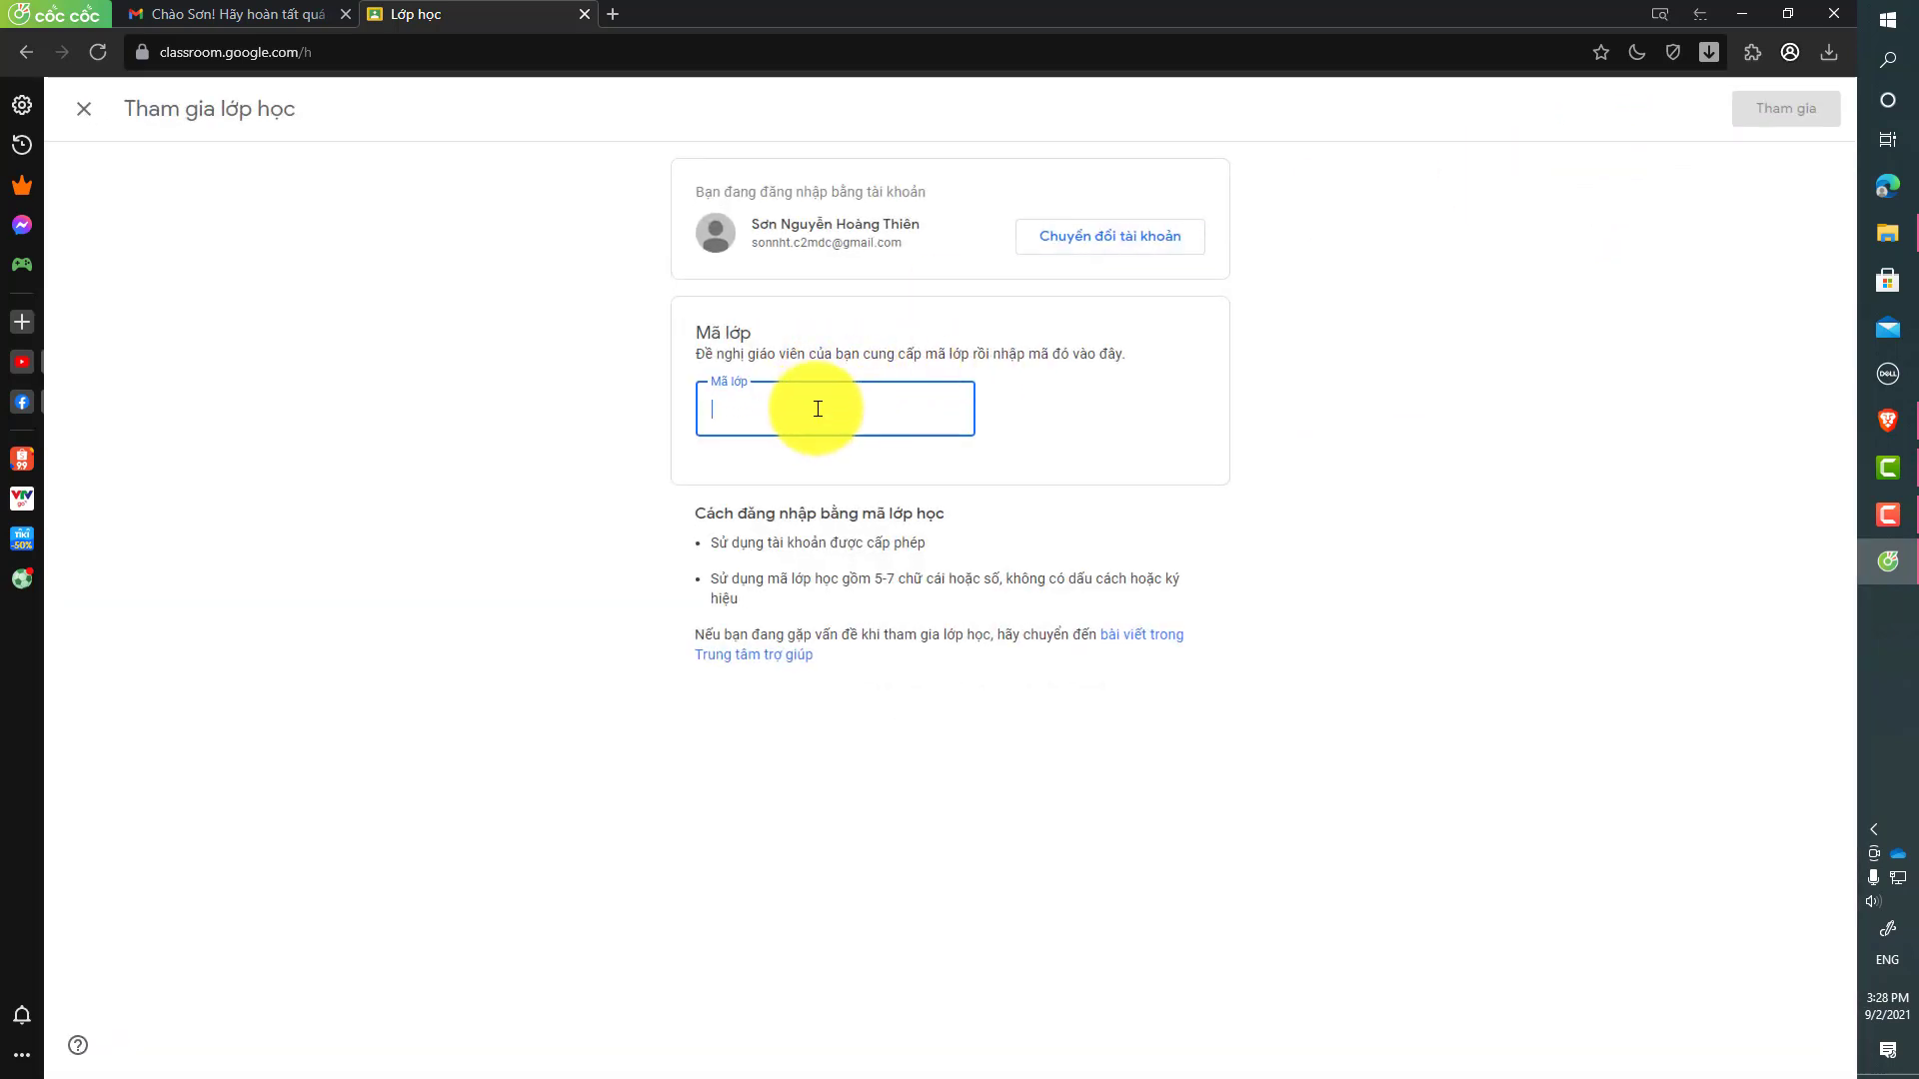